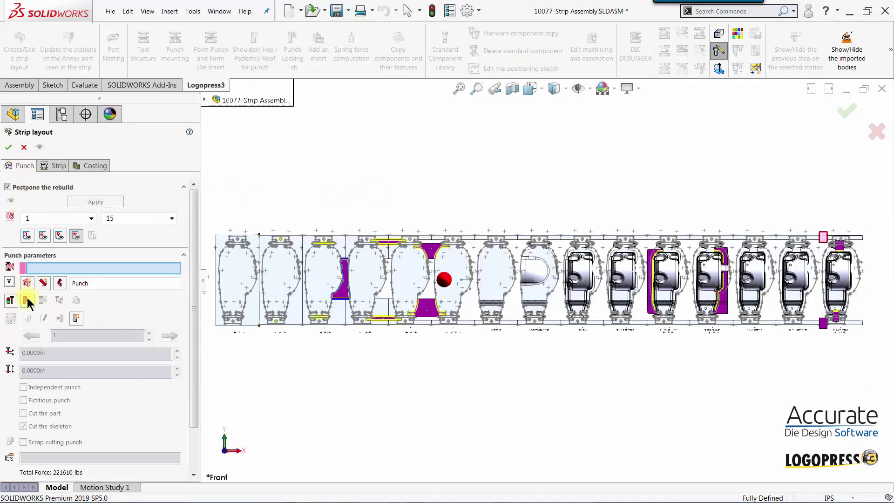
Close the Strip layout settings to return to the strip assembly.
key("Escape")
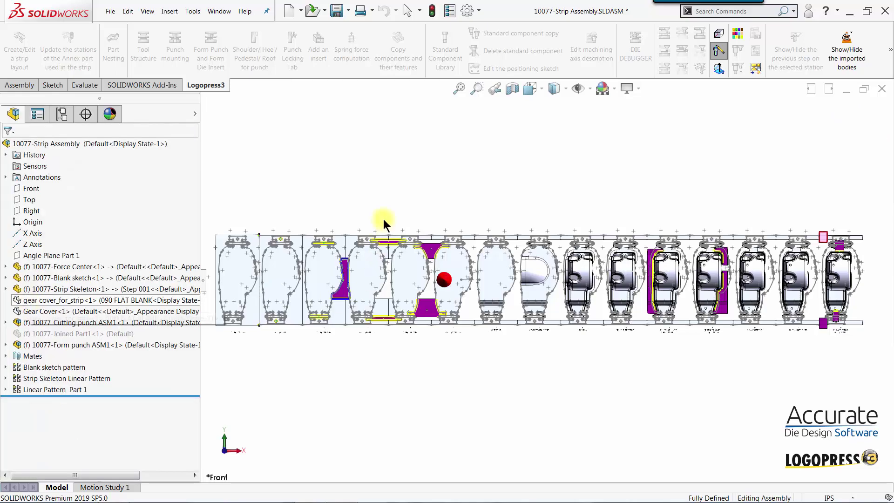
Select the three formed faces at station 7 as the punch area.
middle_click_drag(383, 217, 525, 245)
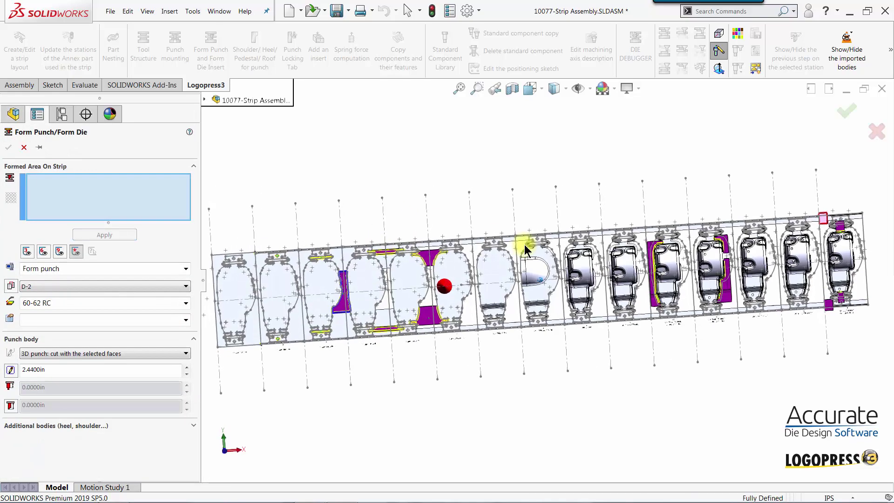
scroll(525, 245, "down", 10)
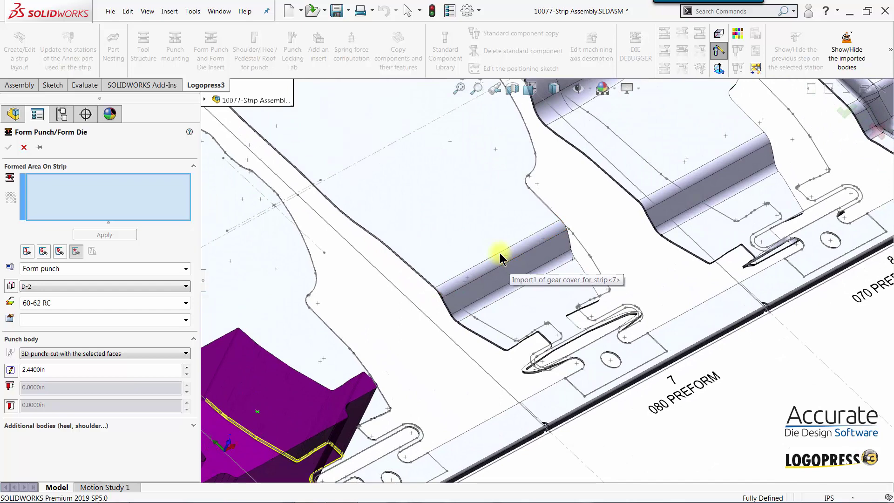
scroll(515, 256, "down", 8)
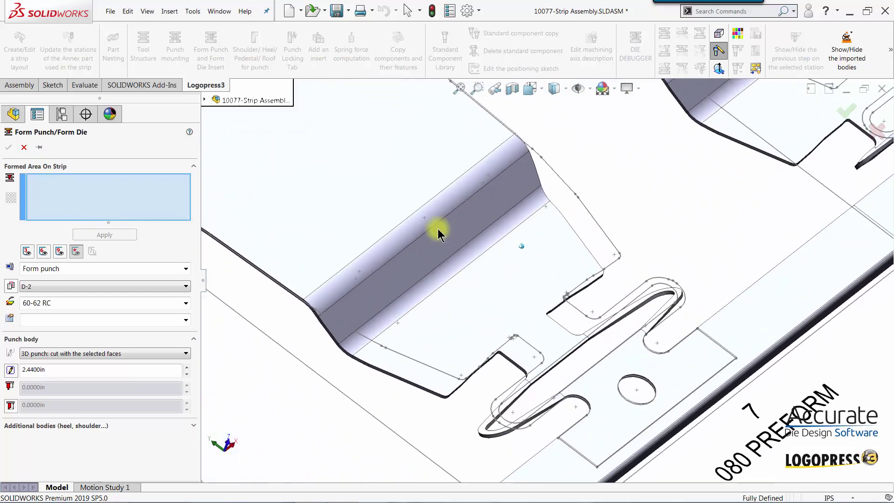
left_click(428, 212)
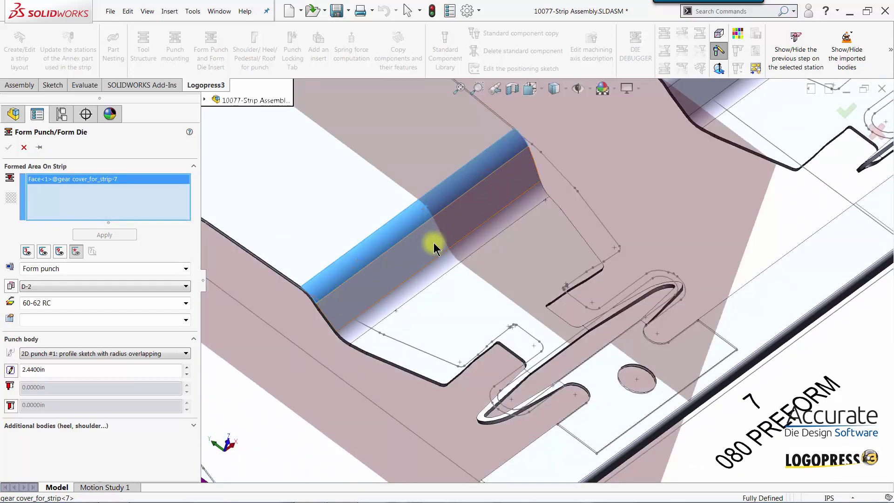
left_click(431, 250)
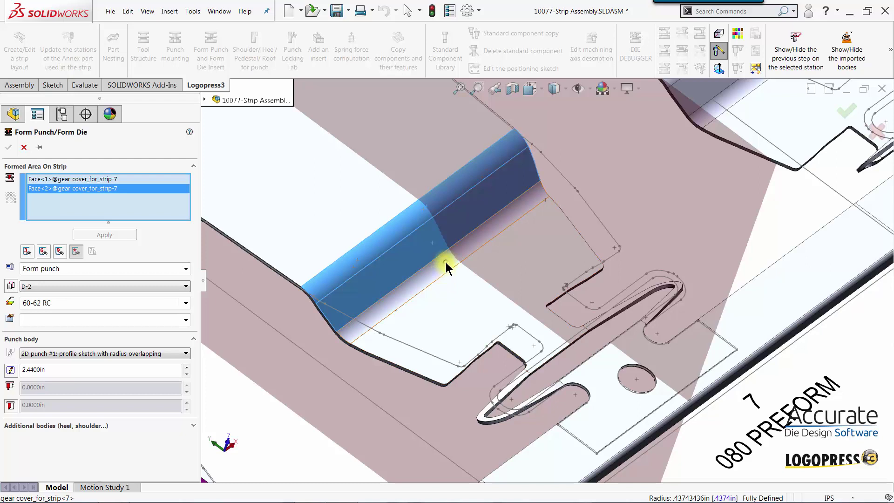
left_click(377, 292)
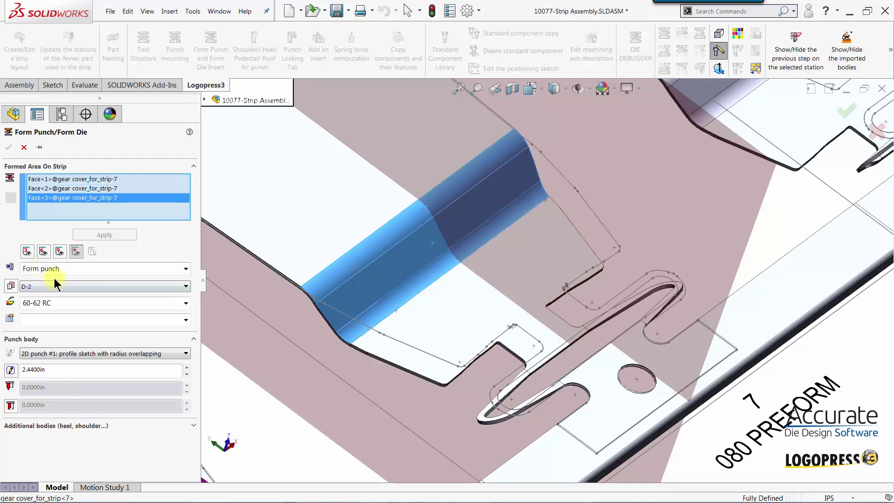
Rename the punch 'Preform punch', choose a profile-sketch body with overlapping radius, and open its sketch.
left_click(20, 270)
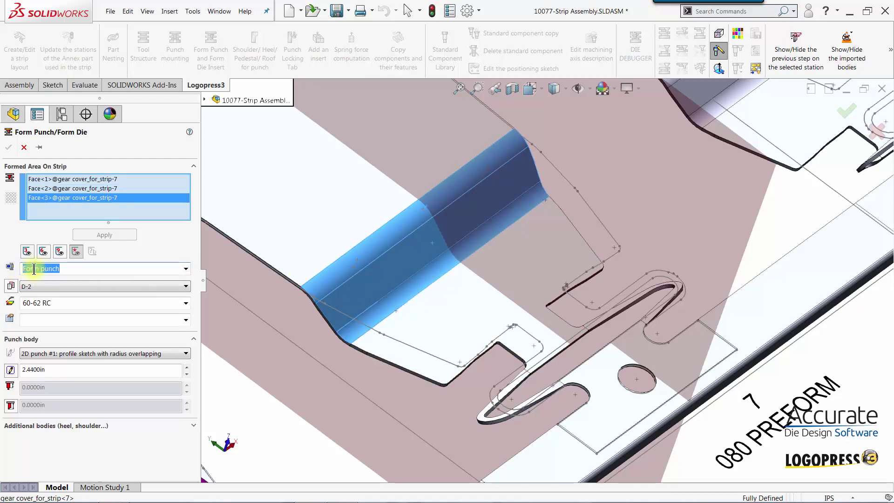
left_click_drag(40, 270, 8, 273)
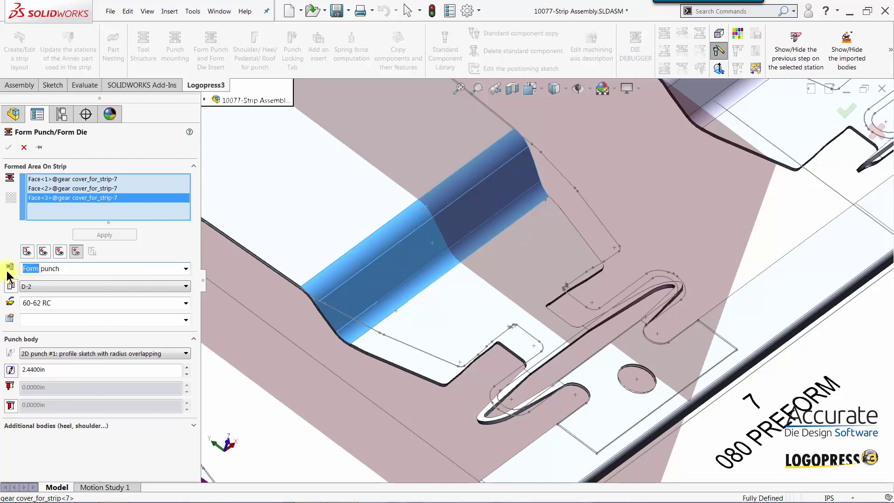
type("Pref")
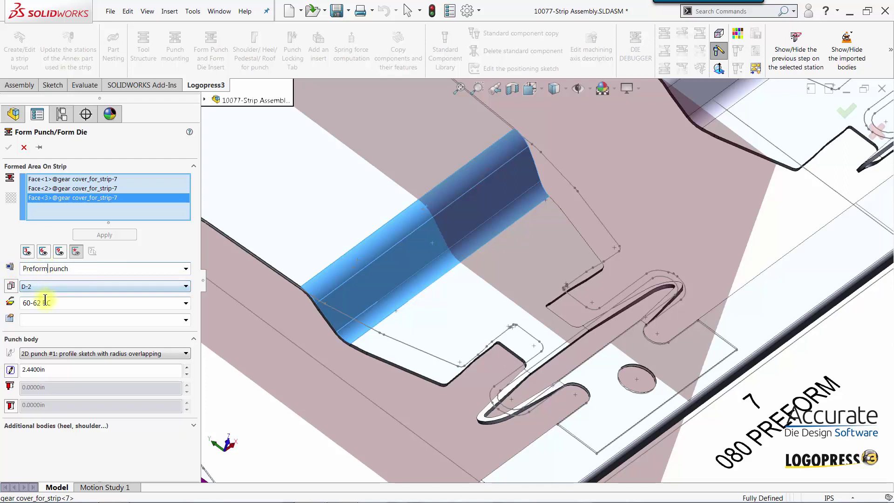
left_click(37, 355)
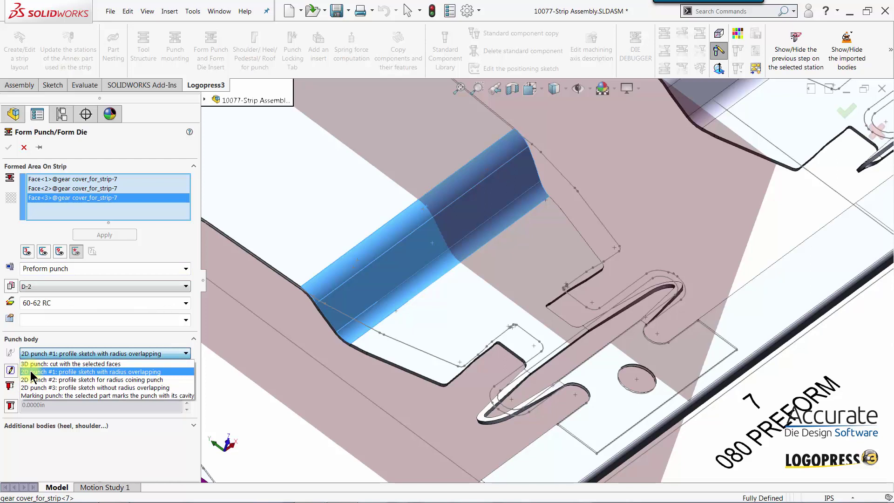
left_click(30, 371)
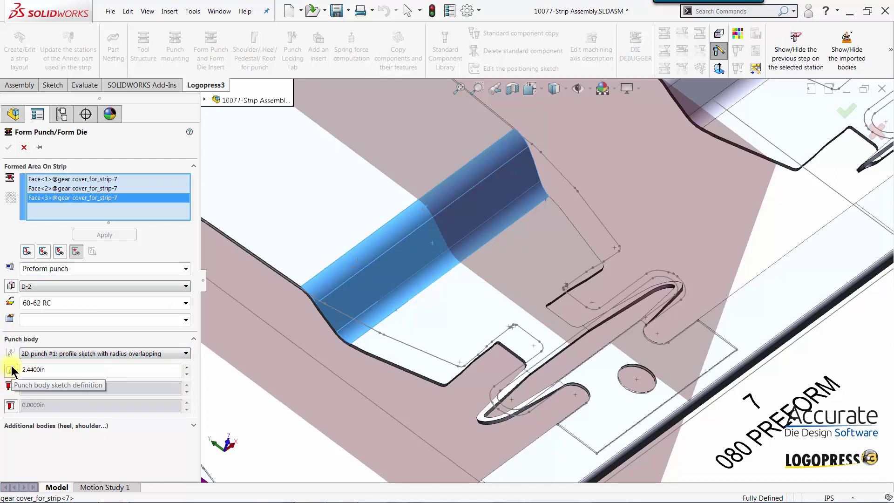
left_click(11, 370)
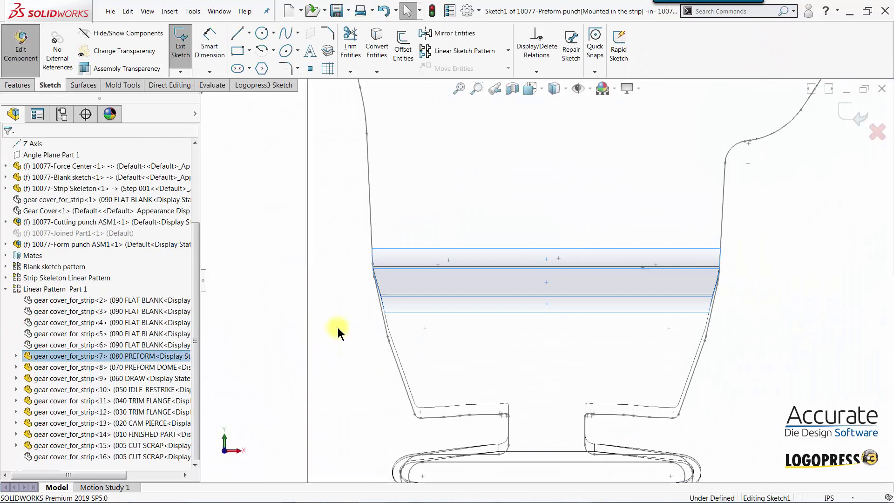
Draw a corner rectangle enclosing the whole station 7 punch profile.
left_click(338, 329)
left_click(238, 50)
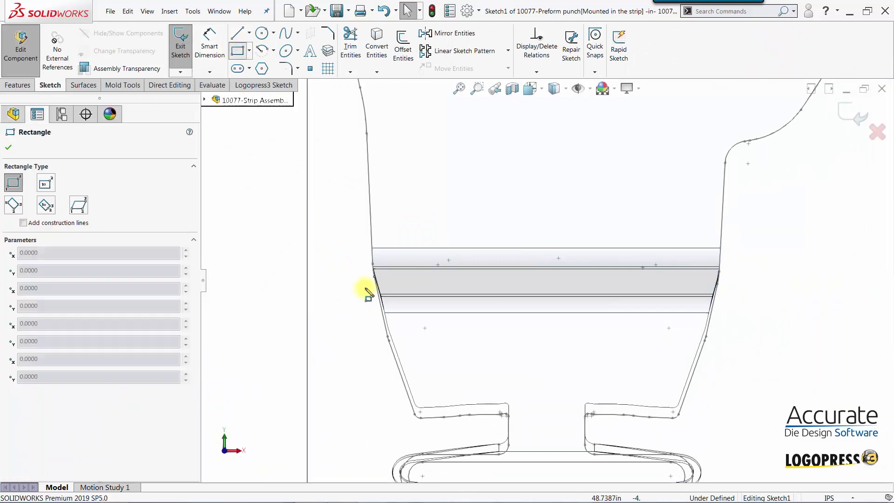
left_click(345, 238)
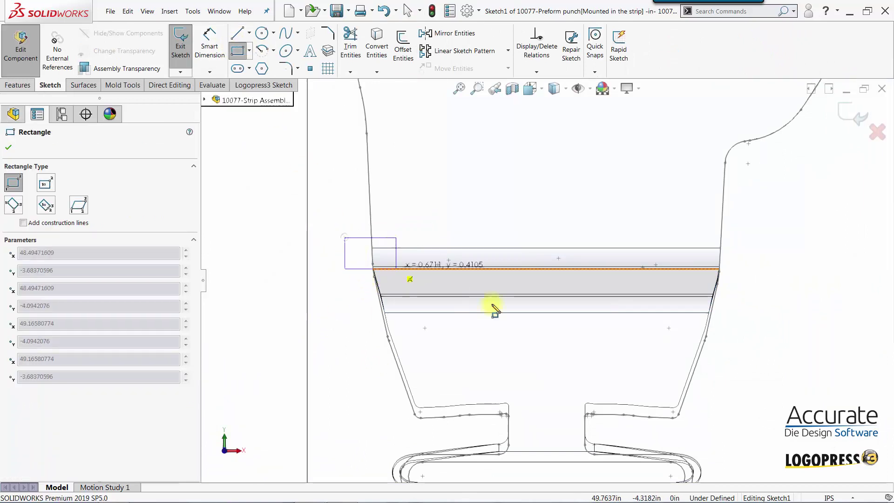
left_click(749, 431)
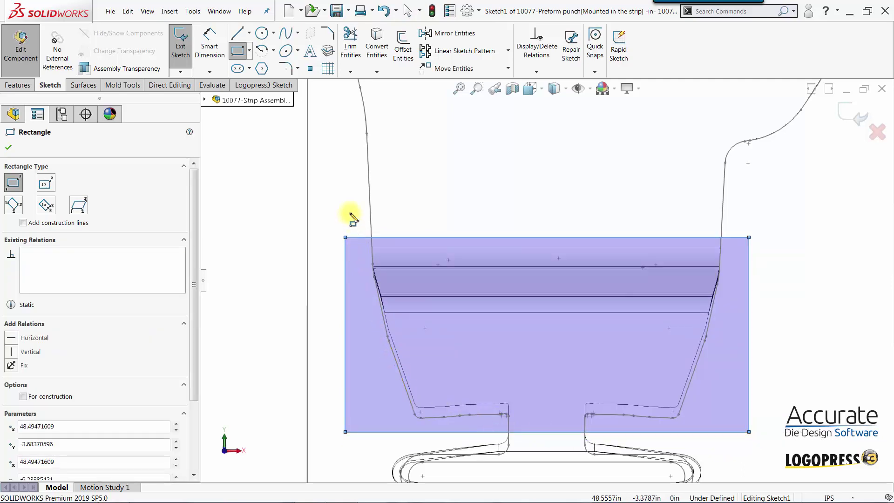
Convert the profile's top edge and the vertical station line to construction geometry.
scroll(347, 219, "up", 5)
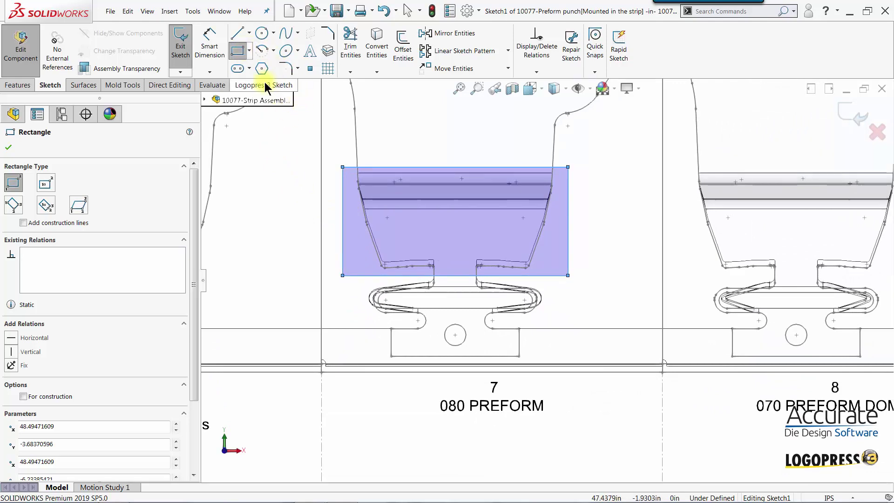
left_click(264, 83)
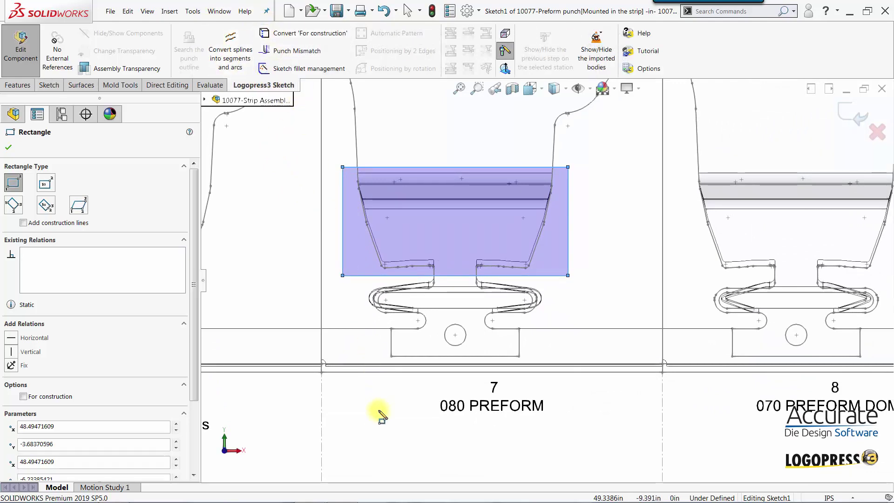
key("Escape")
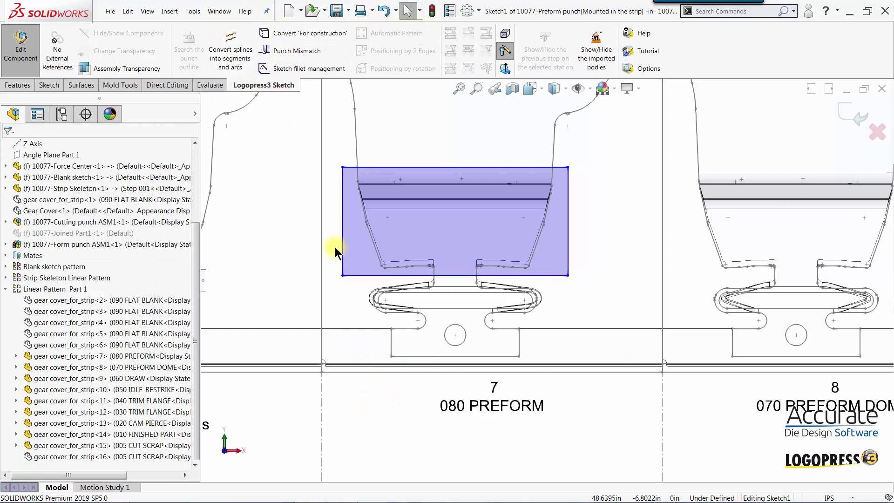
left_click(276, 34)
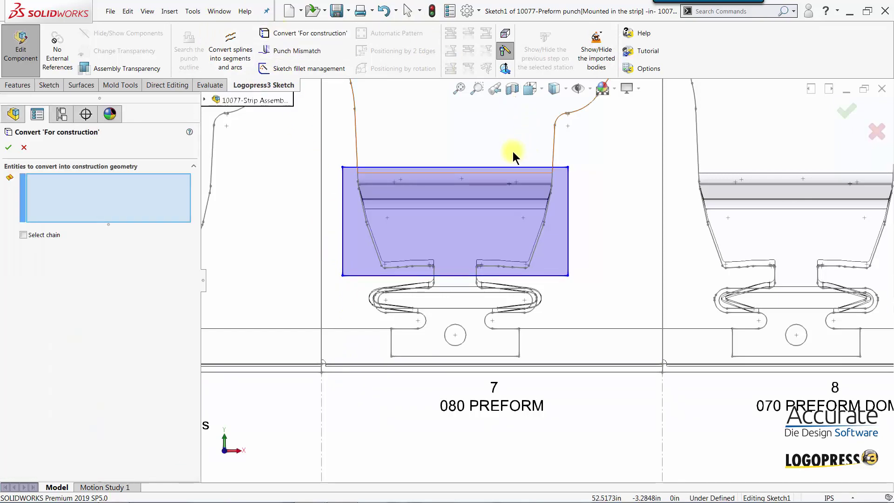
scroll(512, 153, "down", 2)
scroll(464, 140, "down", 1)
left_click(462, 150)
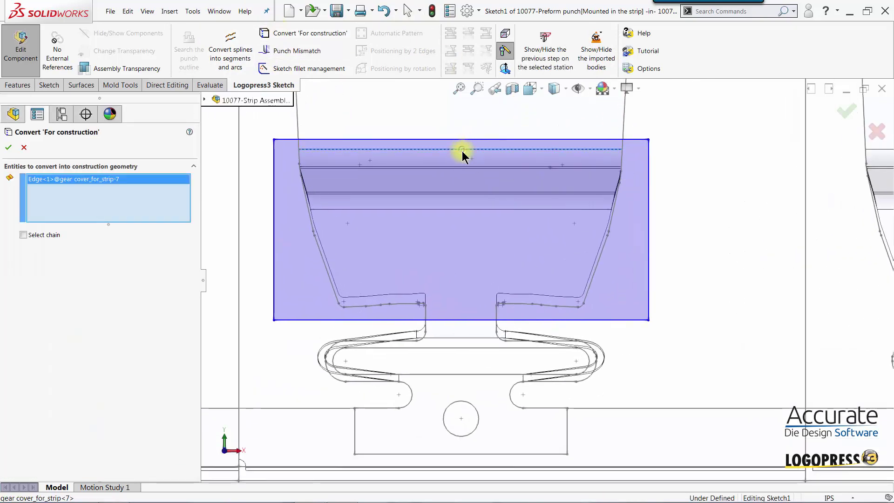
scroll(457, 299, "up", 3)
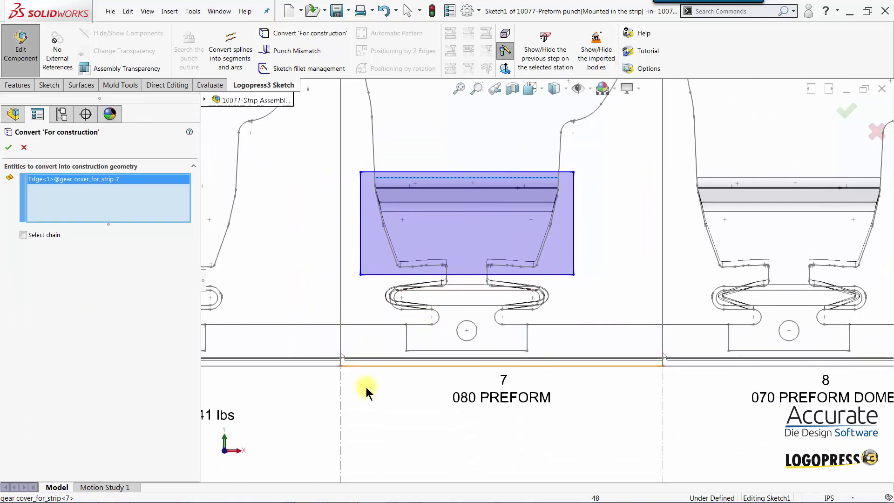
left_click(340, 393)
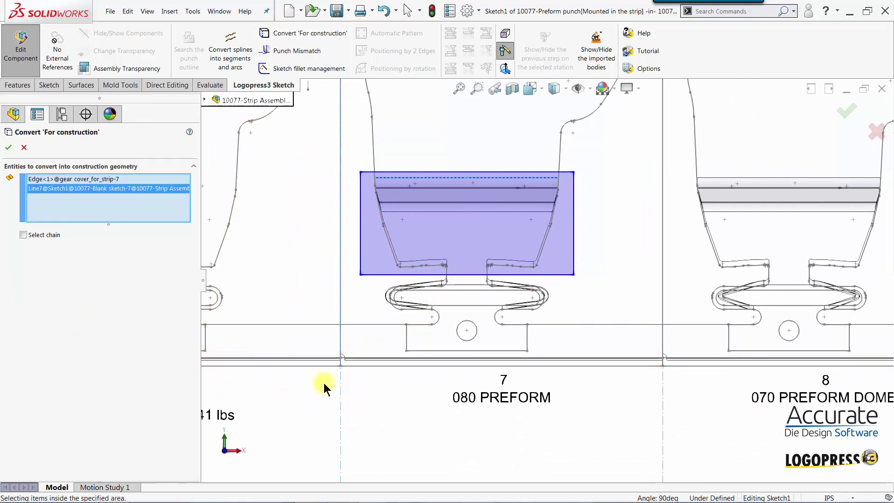
left_click(9, 148)
right_click_drag(393, 247, 395, 208)
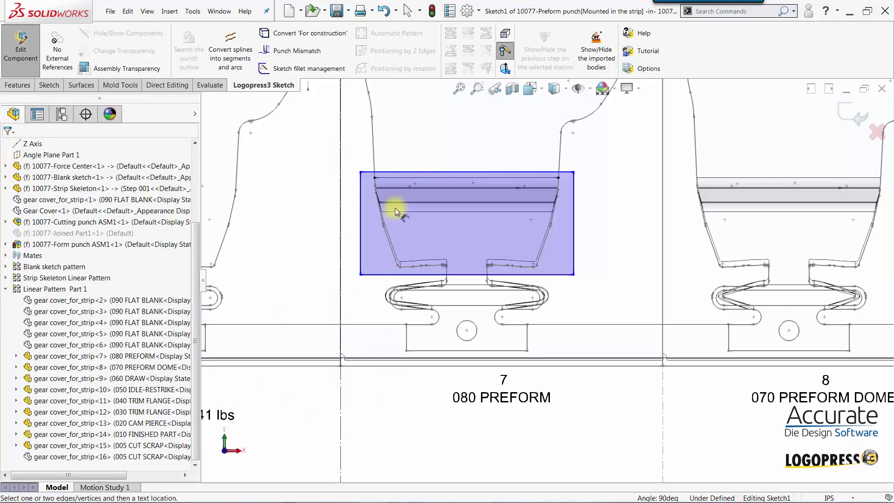
Set the rectangle's top edge 0.1 in from the construction line and its height to 2.5 in.
scroll(469, 190, "down", 5)
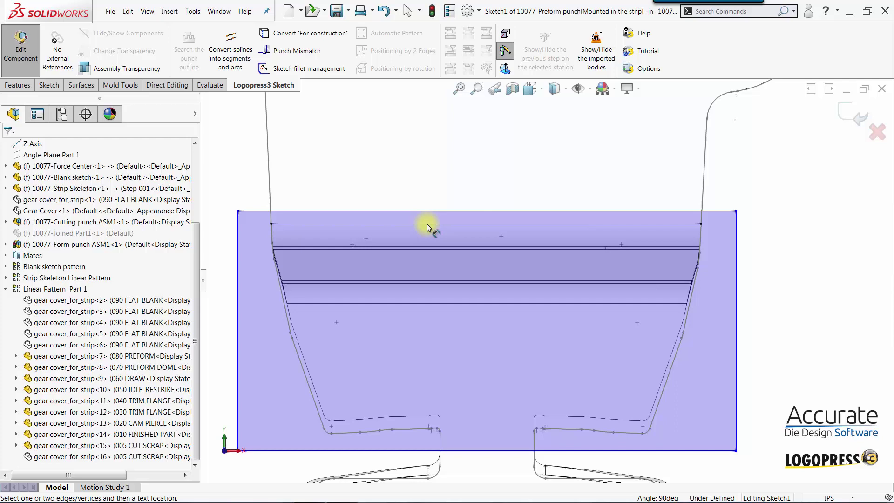
left_click(426, 223)
left_click(426, 211)
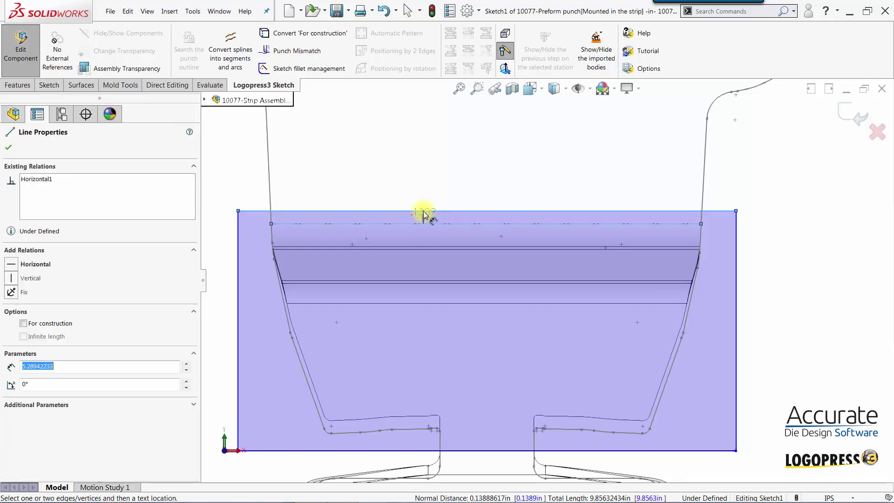
left_click(426, 177)
type(".1")
key("Return")
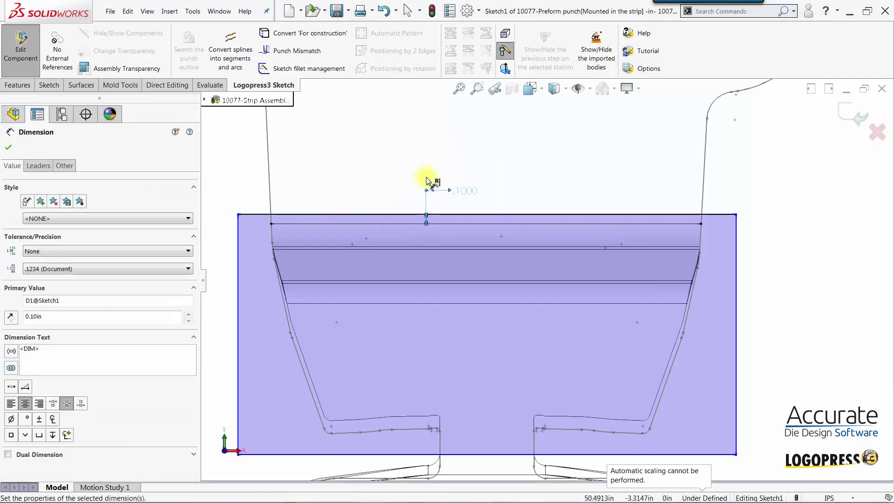
scroll(426, 177, "up", 1)
left_click(457, 177)
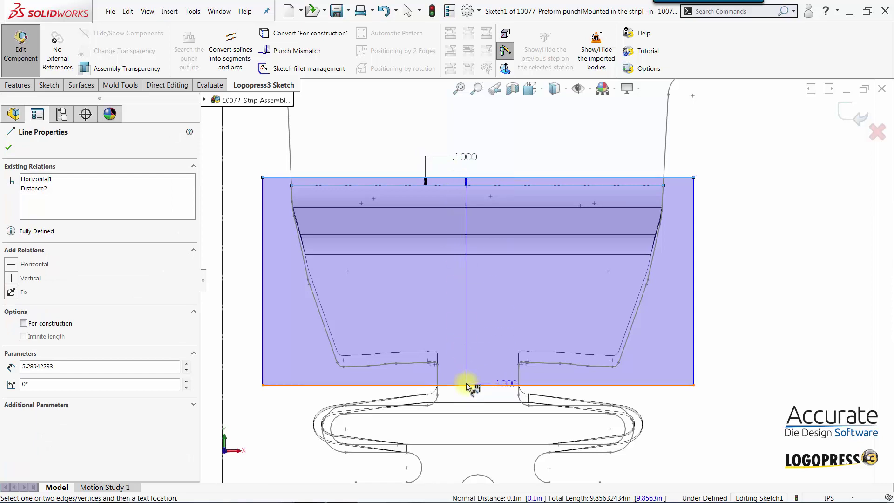
left_click(466, 385)
left_click(472, 320)
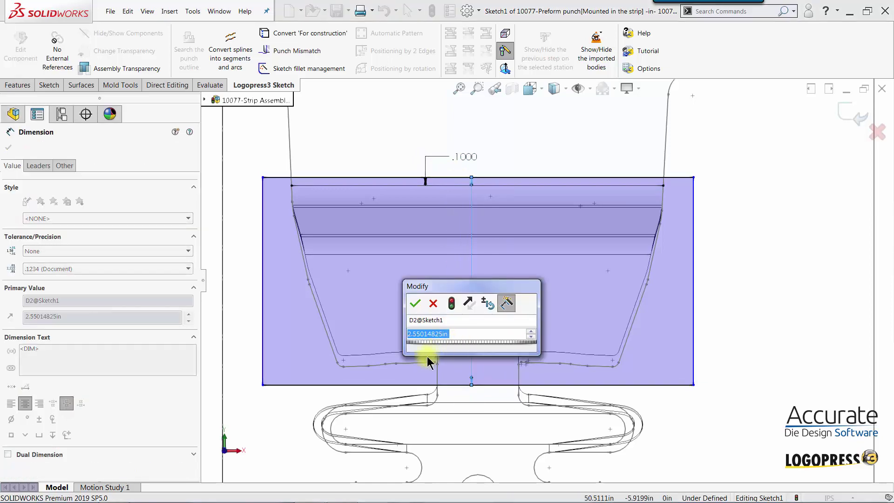
type("2.5")
key("Return")
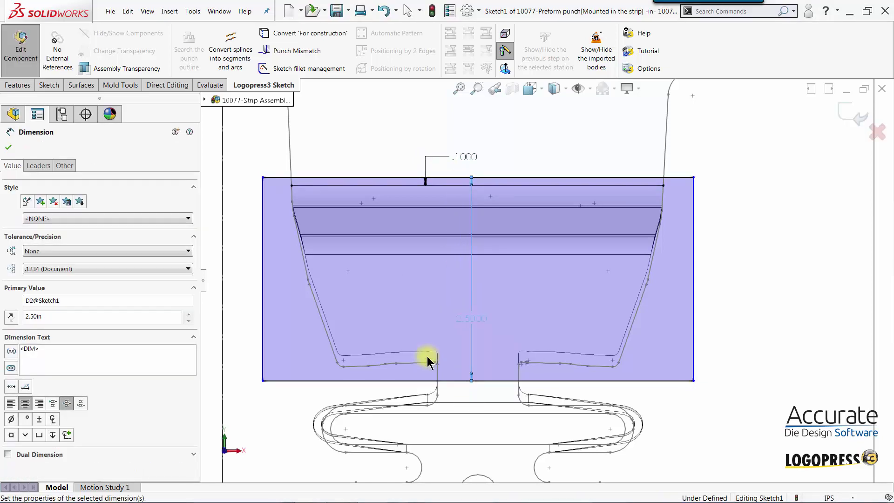
Offset the rectangle 0.5 in from the vertical reference line and make it 5.25 in wide.
scroll(326, 399, "up", 3)
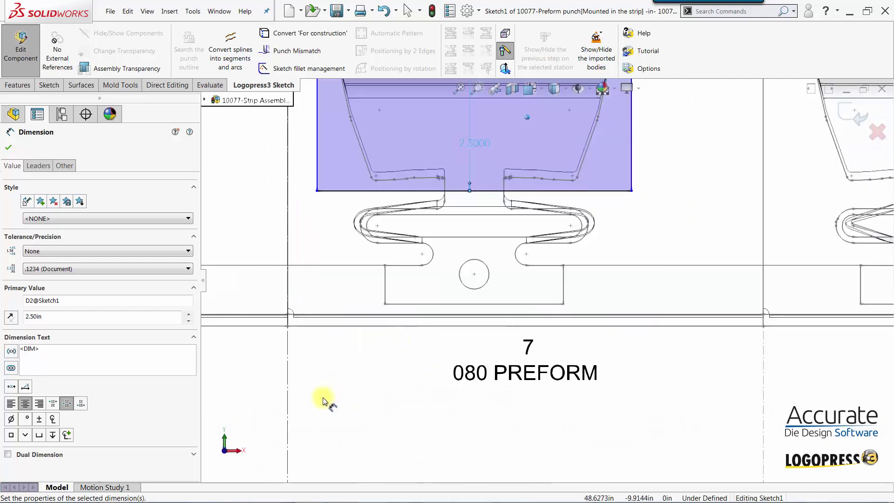
left_click(292, 374)
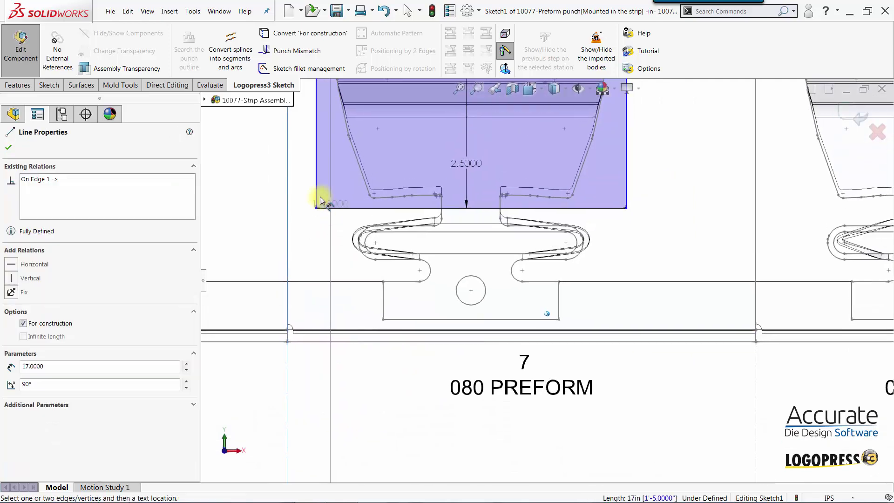
left_click(305, 166)
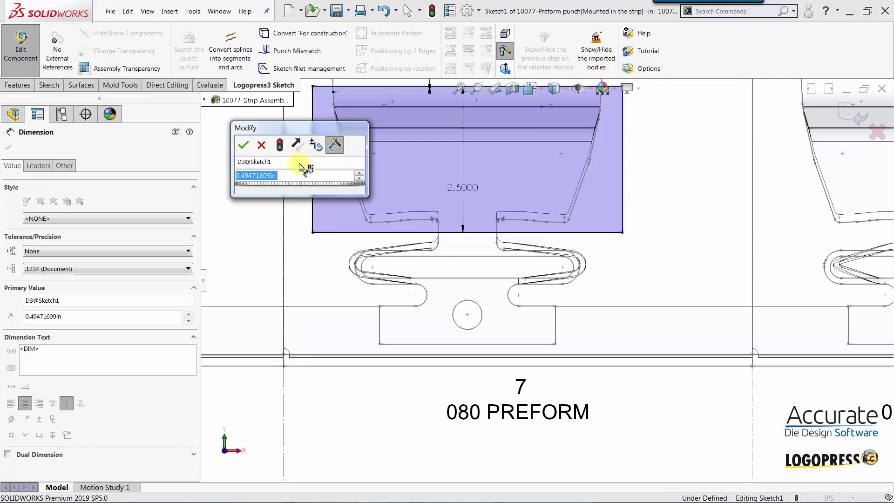
type(".5")
key("Return")
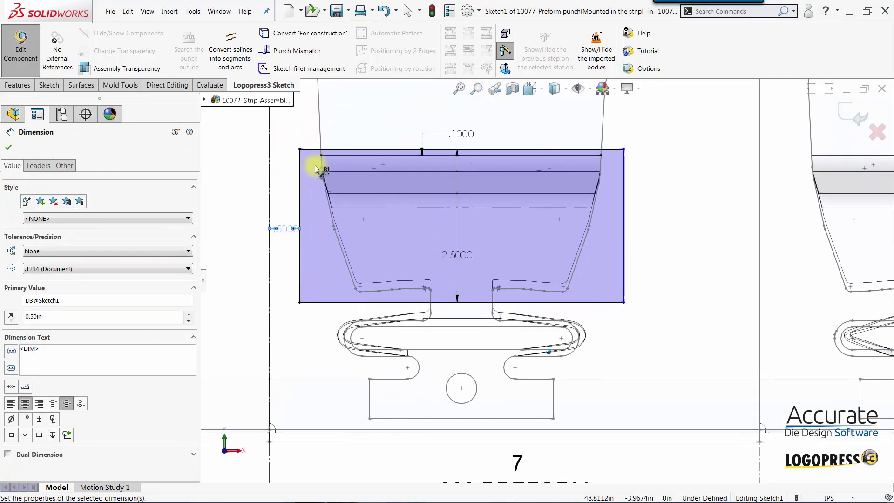
left_click(303, 170)
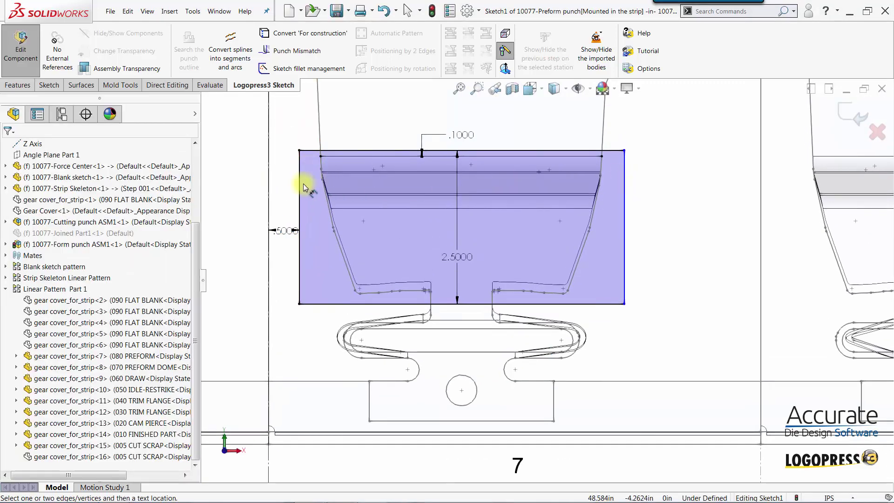
left_click(300, 187)
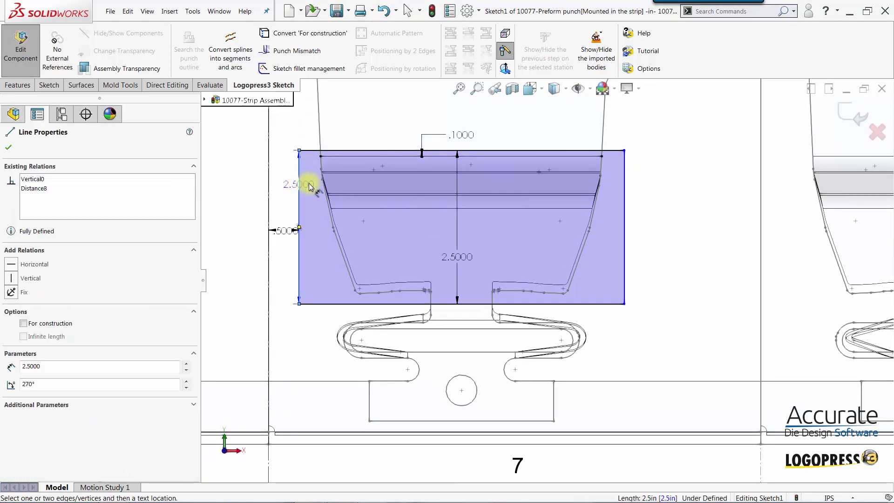
left_click(625, 200)
left_click(503, 240)
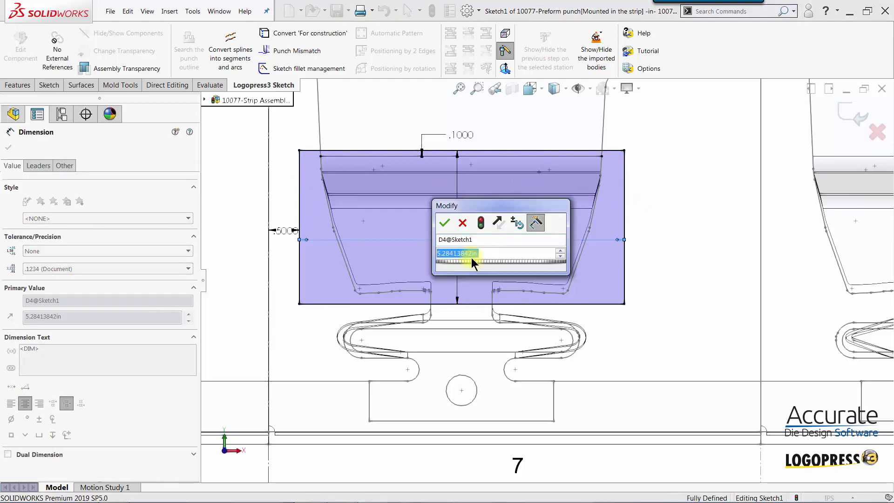
type("5.25")
key("Return")
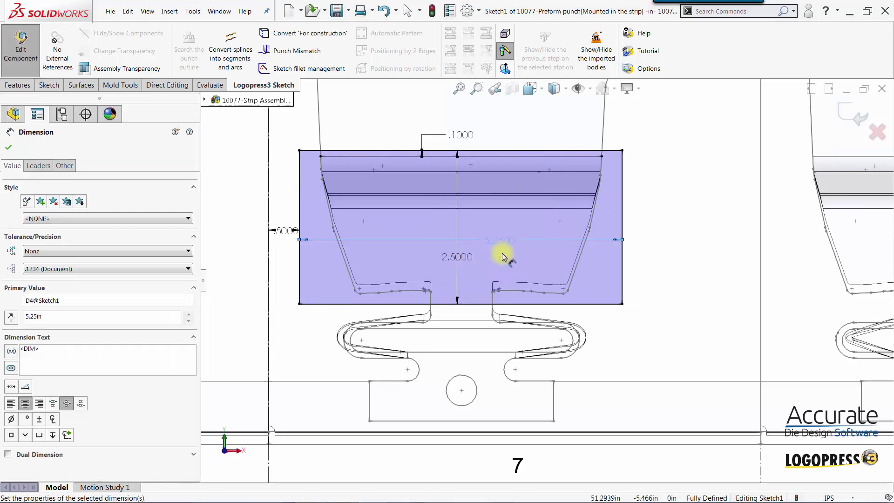
Exit the sketch and confirm the Preform punch so it builds as a solid block.
left_click(851, 114)
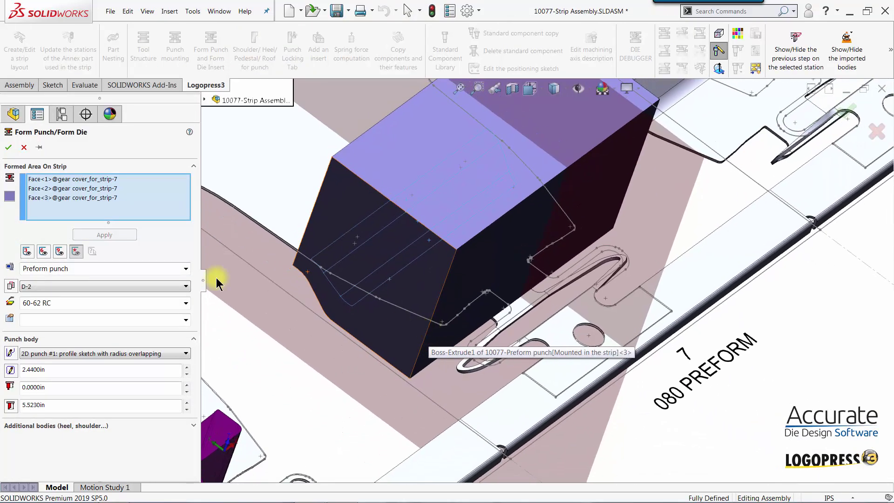
left_click(8, 148)
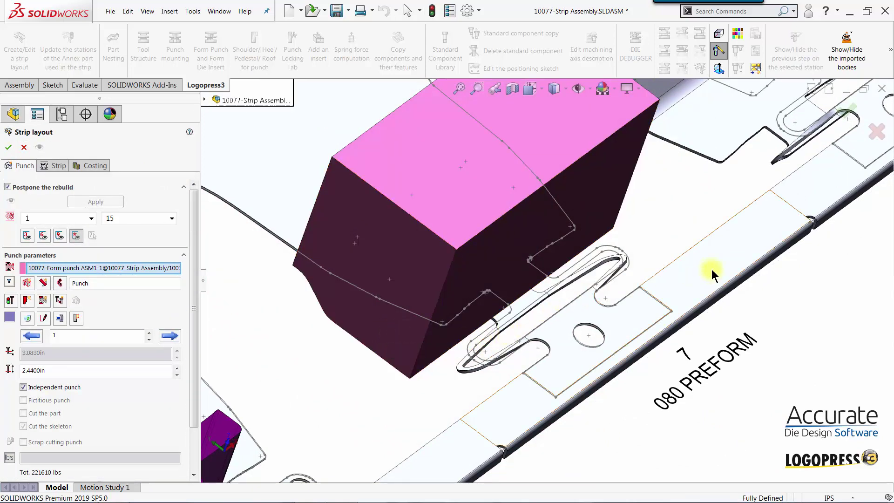
Zoom in on the station 8 dome in a Normal To view and start a new form punch.
scroll(712, 269, "up", 5)
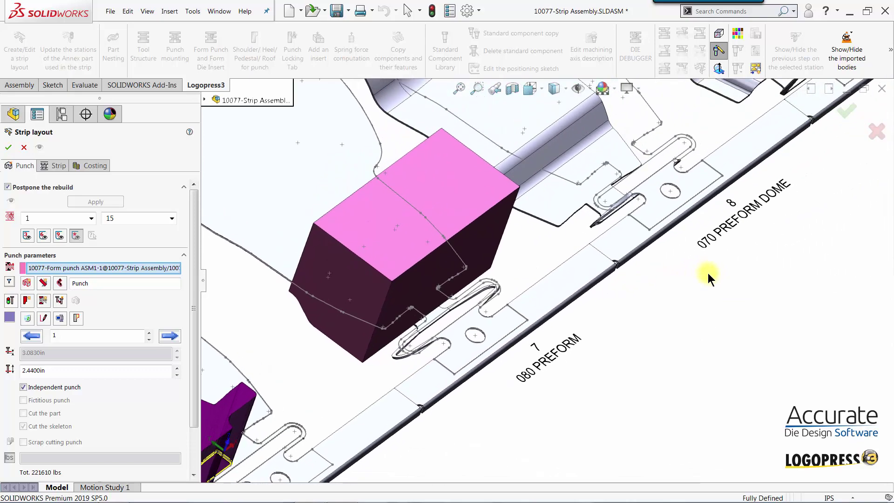
key("ctrl+5")
scroll(446, 262, "down", 5)
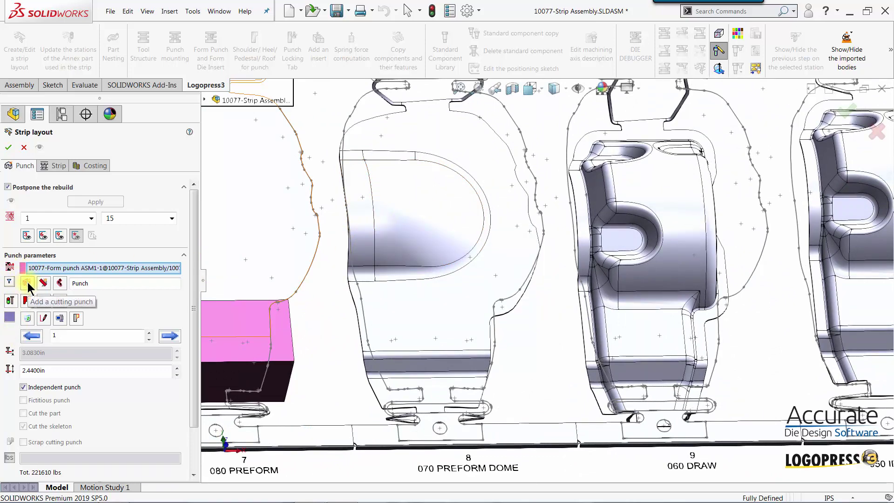
left_click(26, 301)
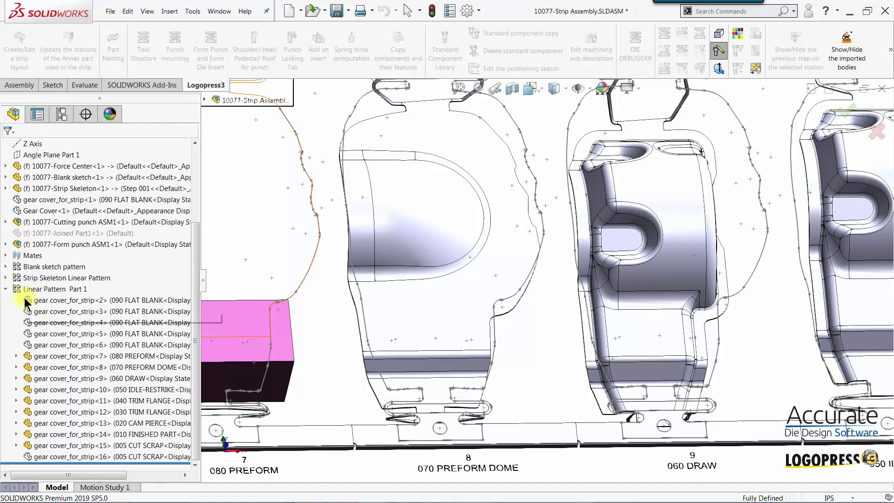
Select the dome face with all its tangent faces and rename the punch 'Dome punch'.
left_click(259, 348)
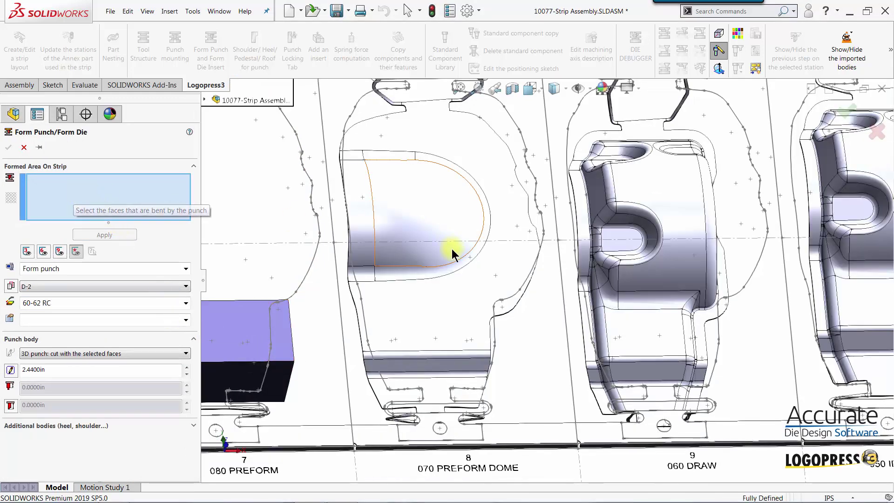
scroll(452, 249, "down", 5)
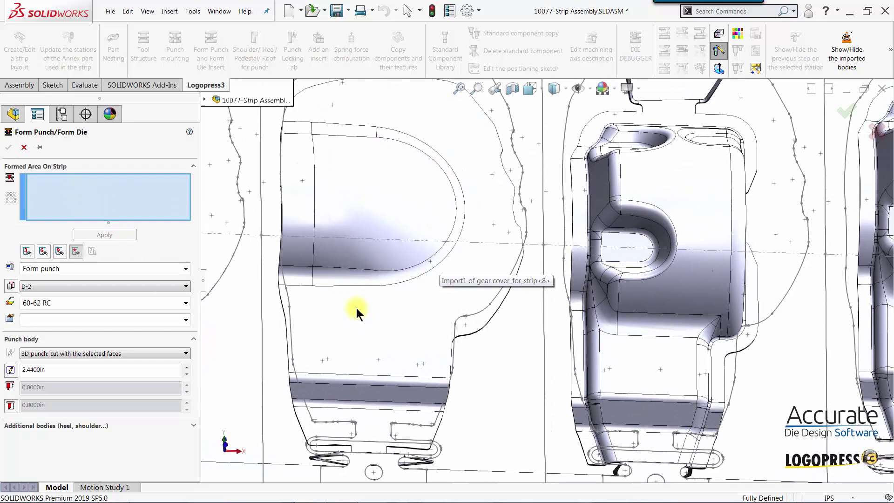
right_click(357, 309)
left_click(386, 386)
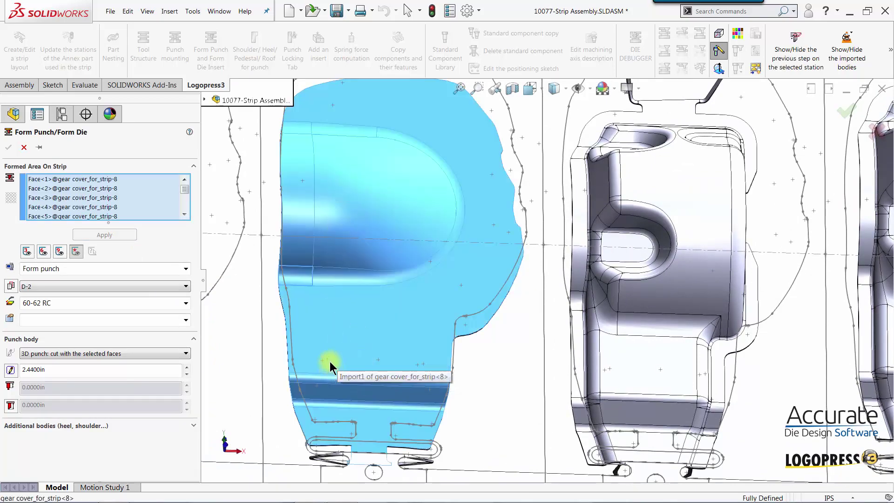
scroll(327, 357, "up", 4)
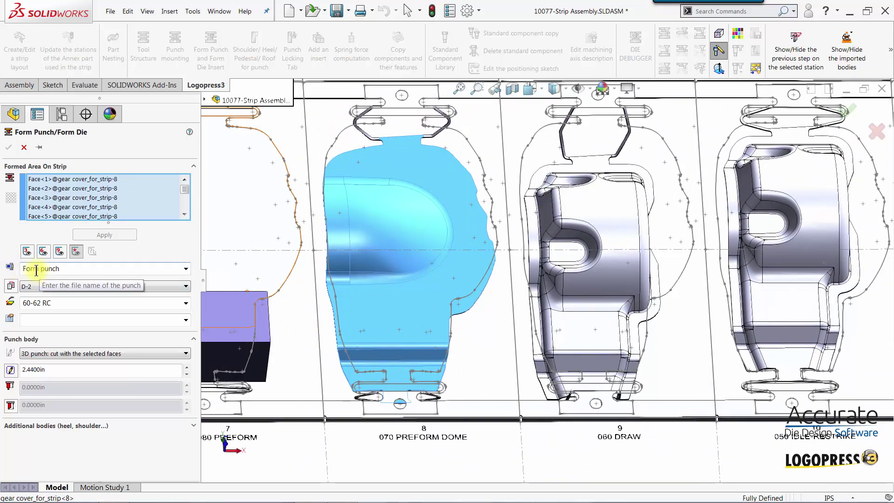
left_click(37, 271)
double_click(36, 270)
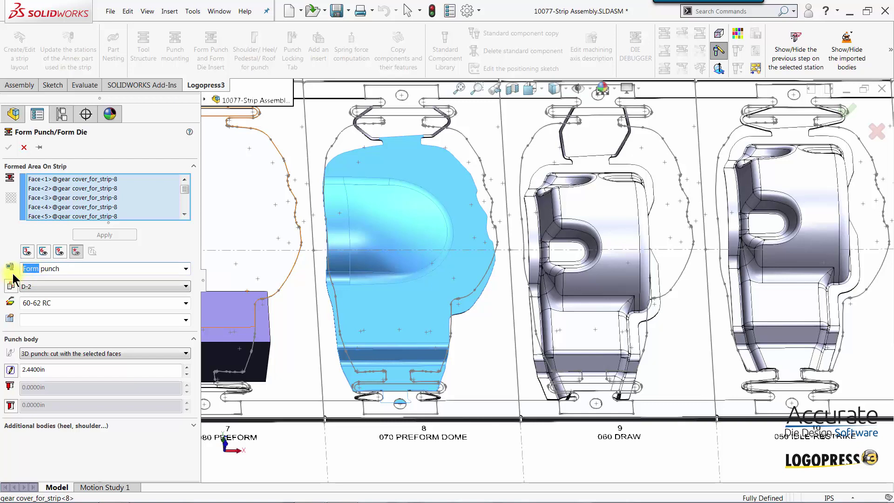
type("Dome")
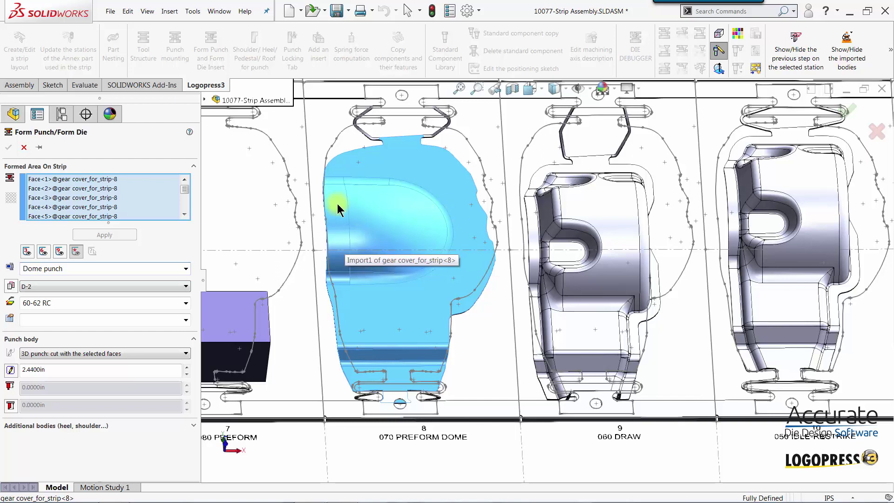
In the punch body sketch, draw a closed stepped line outline around the station 8 dome.
left_click(10, 370)
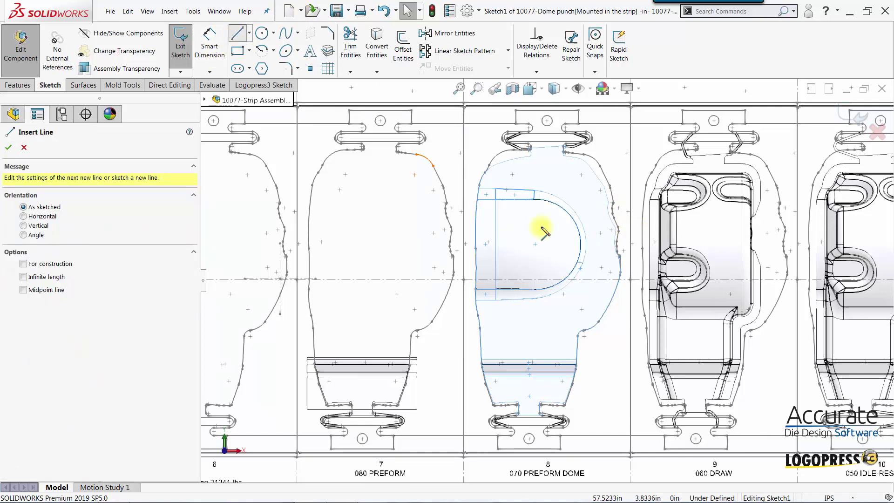
left_click(487, 180)
left_click(487, 350)
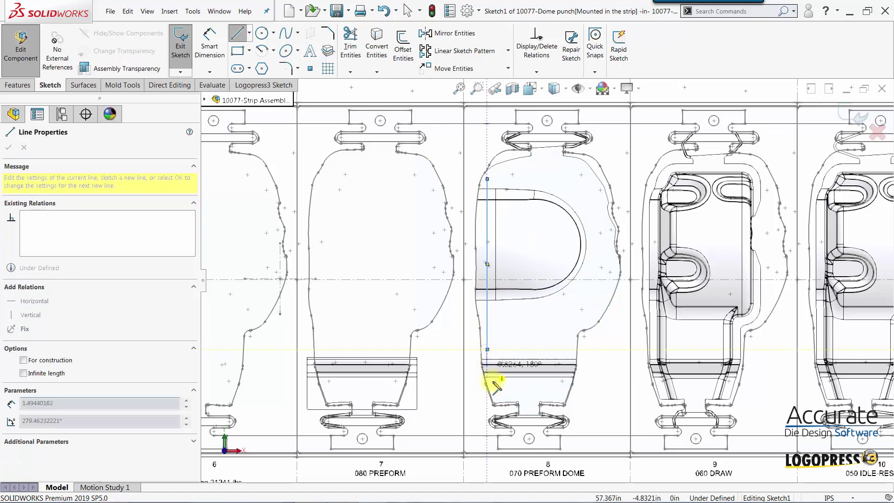
left_click(498, 394)
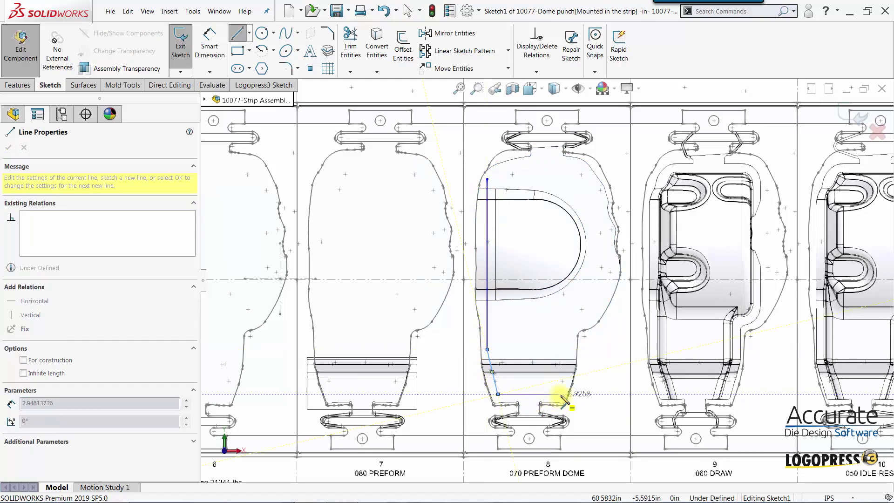
left_click(561, 394)
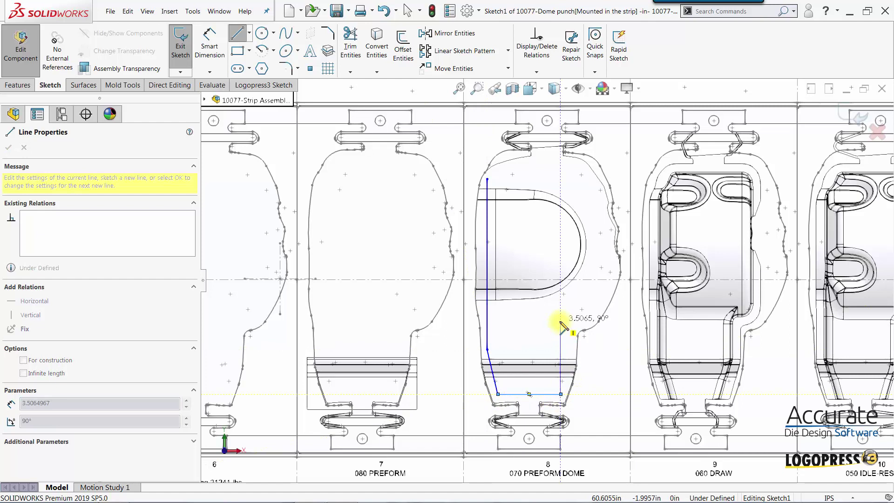
left_click(561, 321)
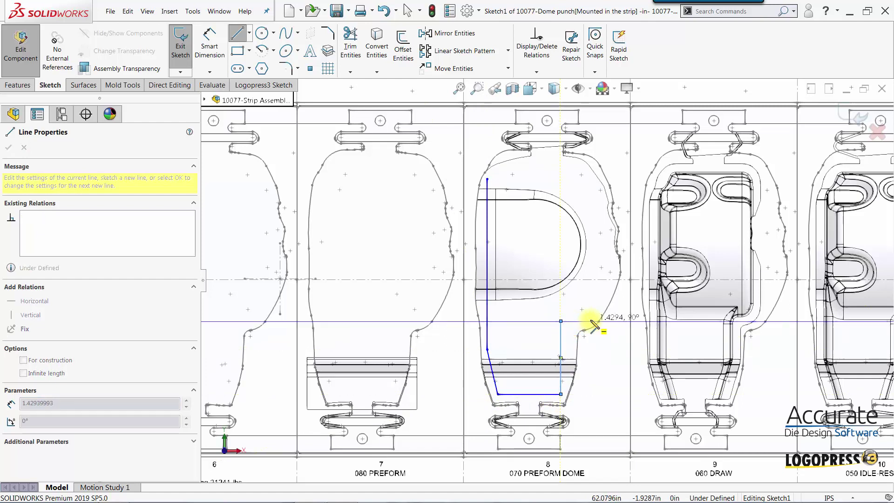
left_click(590, 322)
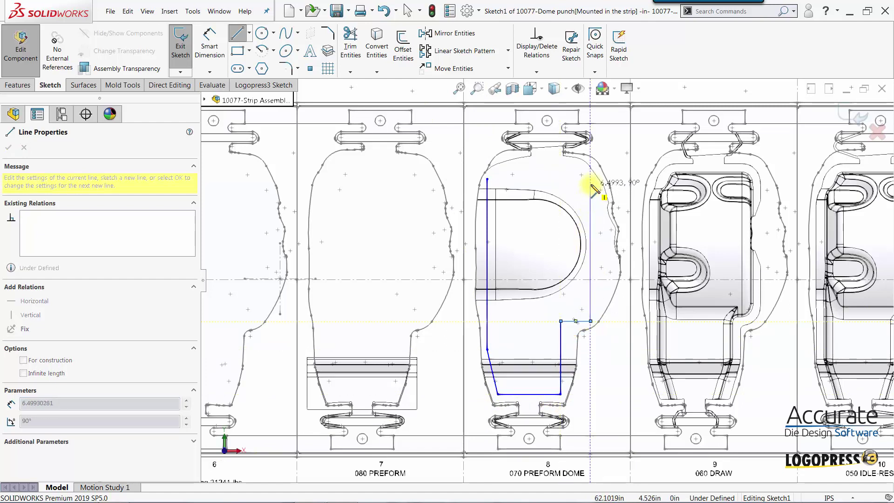
left_click(591, 179)
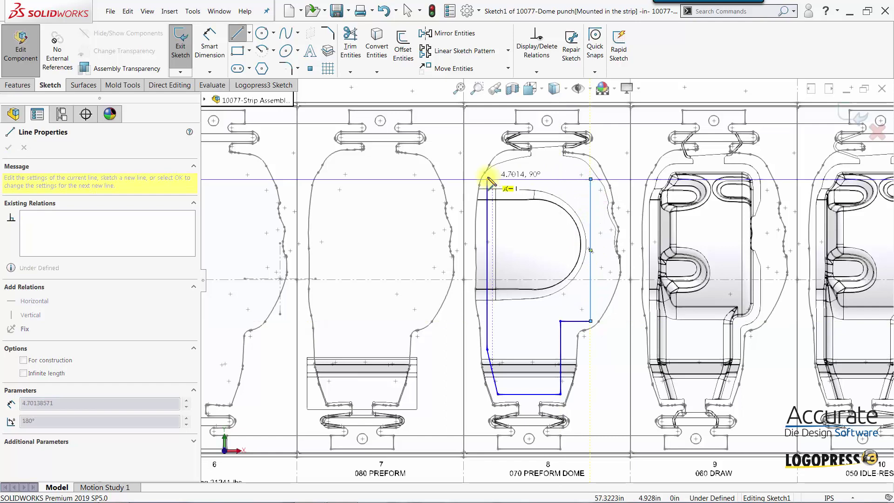
left_click(487, 179)
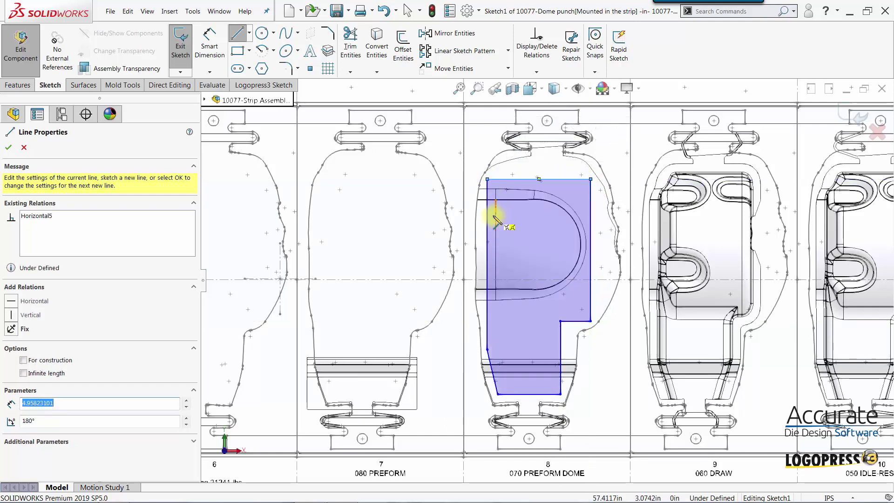
left_click(8, 148)
left_click(8, 148)
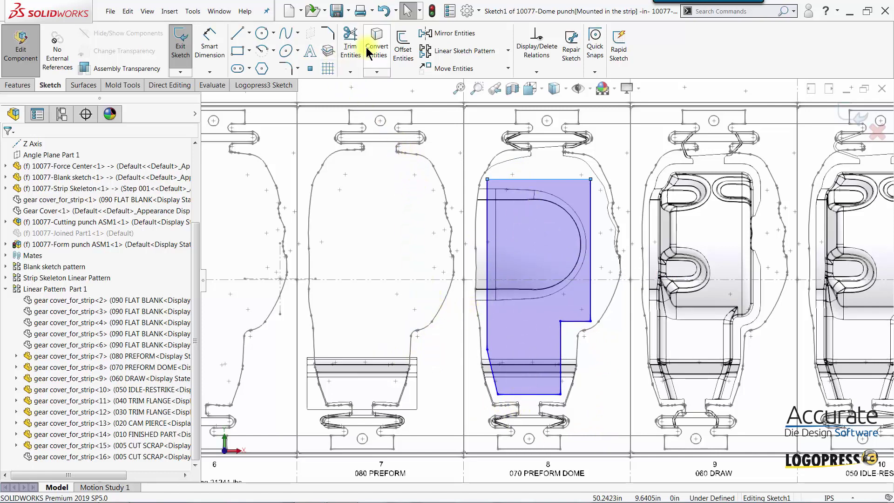
Convert the left and right station boundary lines and the strip centerline to construction geometry.
left_click(280, 86)
left_click(264, 36)
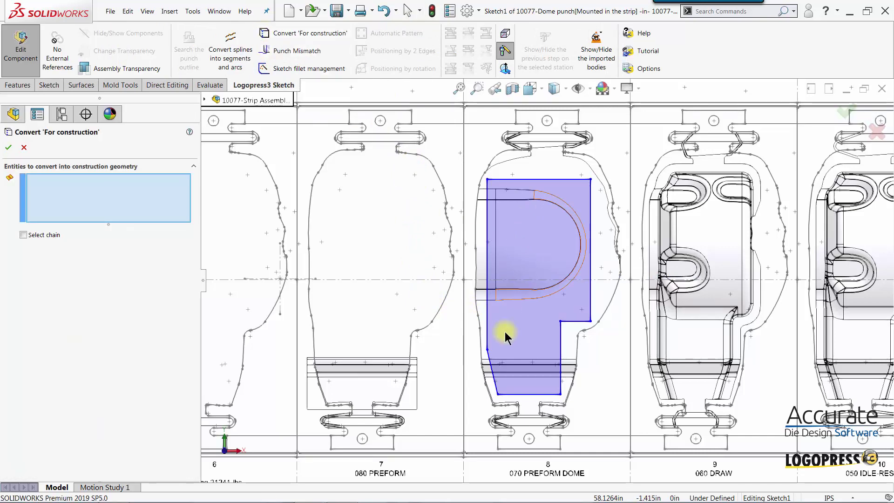
left_click(463, 471)
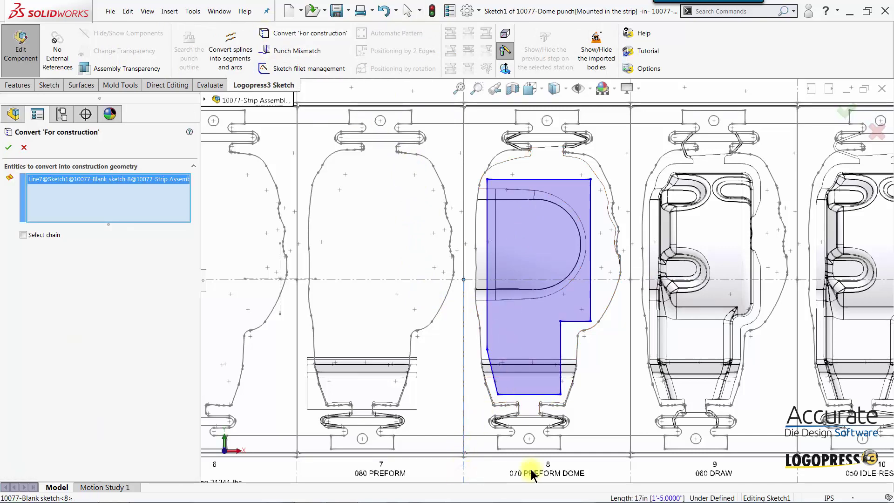
left_click(630, 465)
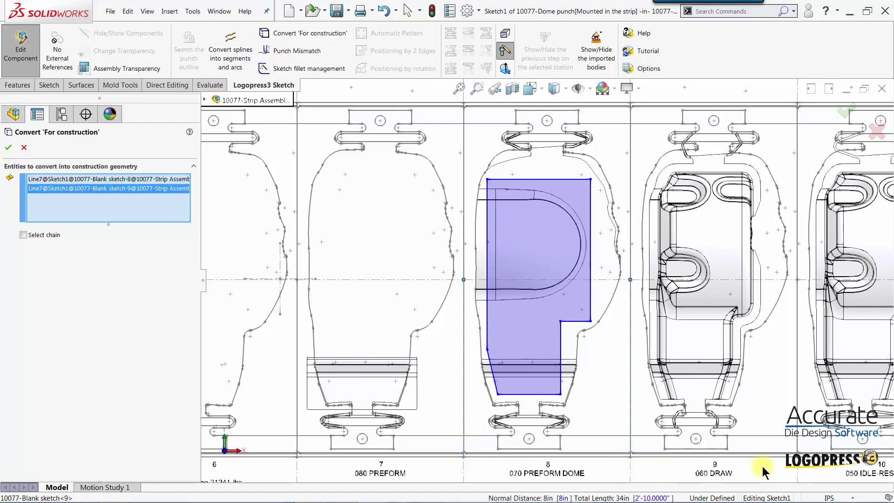
left_click(535, 279)
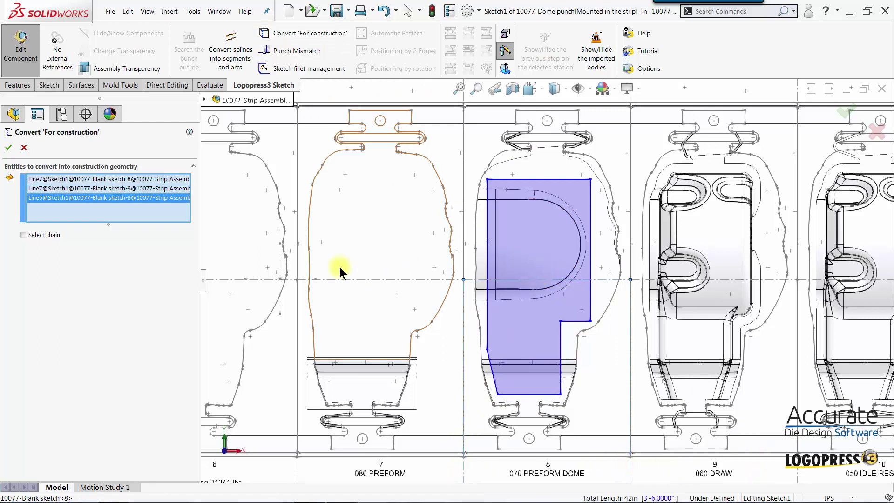
left_click(9, 147)
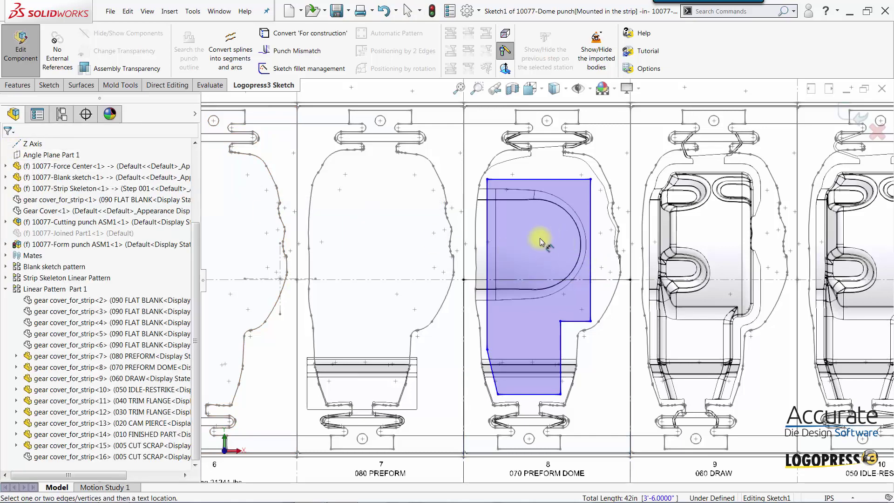
Dimension the outline's bottom 5.5 in below and top 5 in above the strip centerline.
left_click(527, 280)
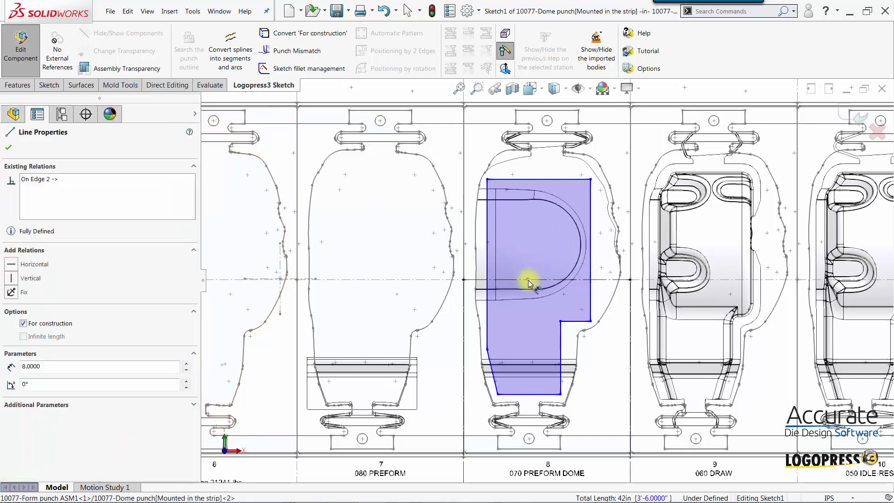
left_click(528, 394)
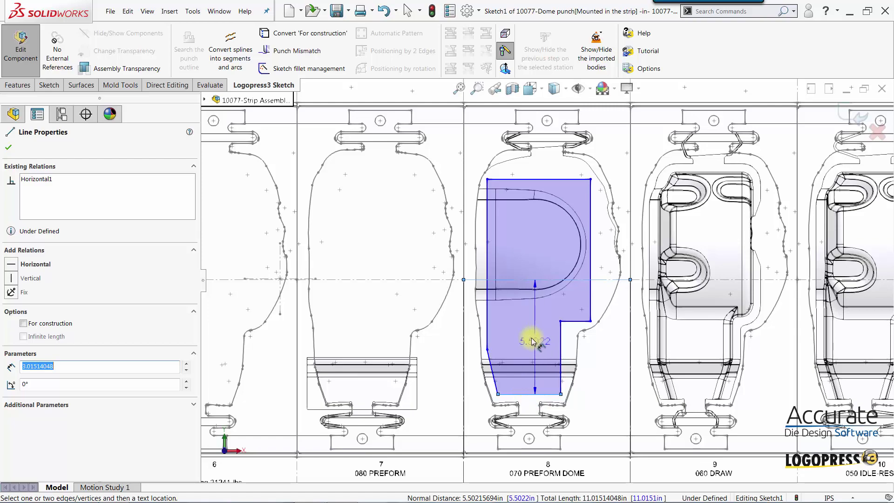
scroll(531, 339, "down", 4)
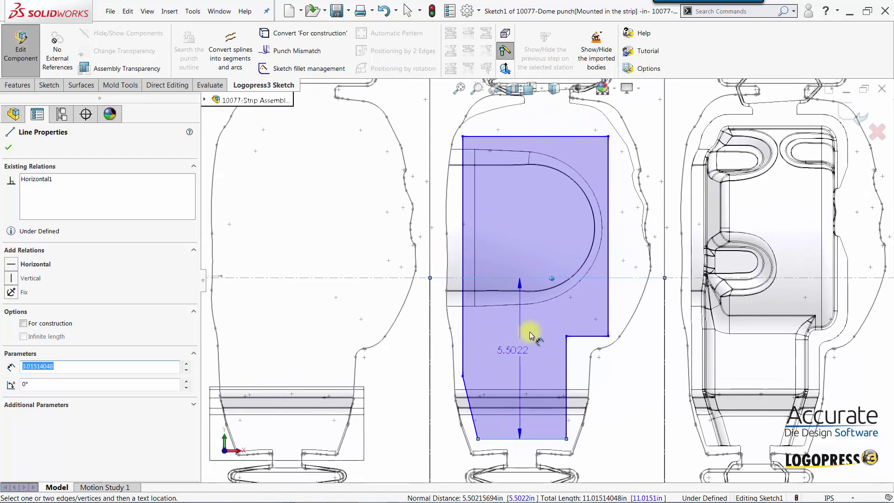
left_click(520, 353)
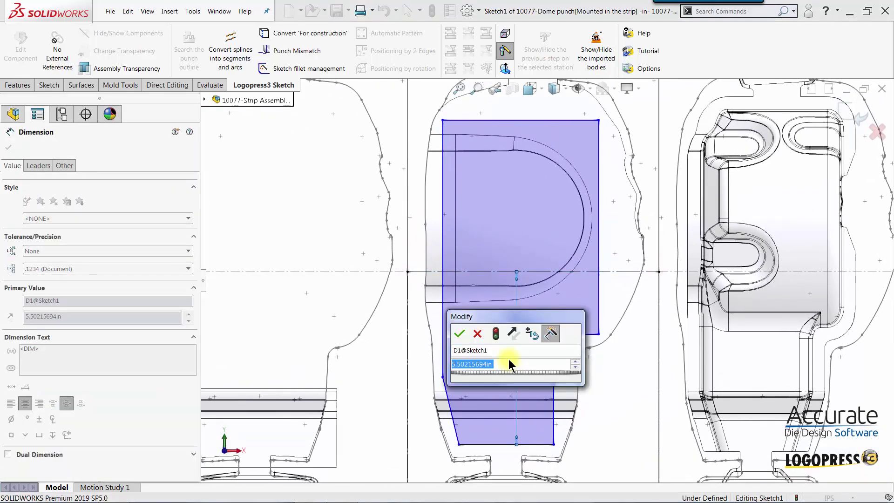
type("5.5")
key("Return")
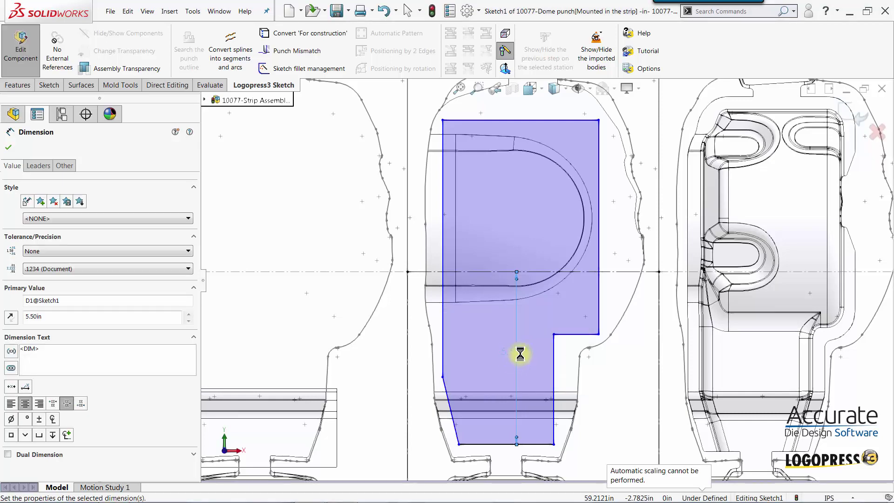
left_click(516, 122)
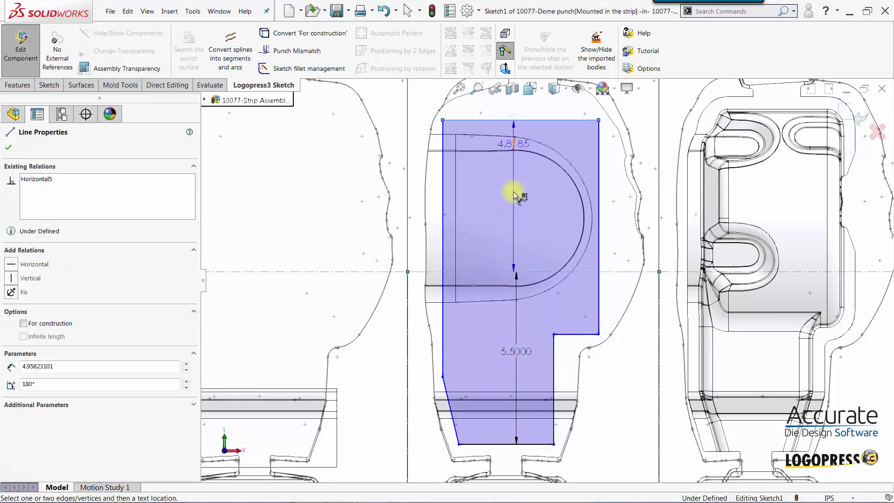
left_click(515, 200)
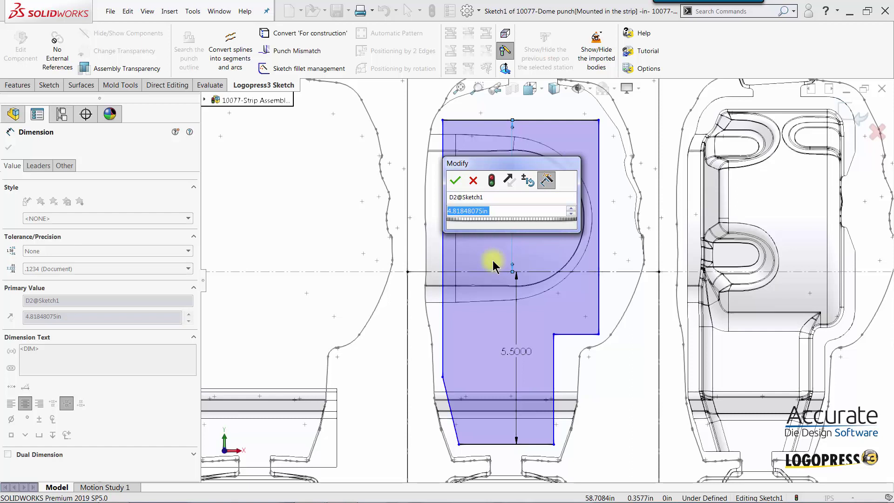
type("5")
key("Return")
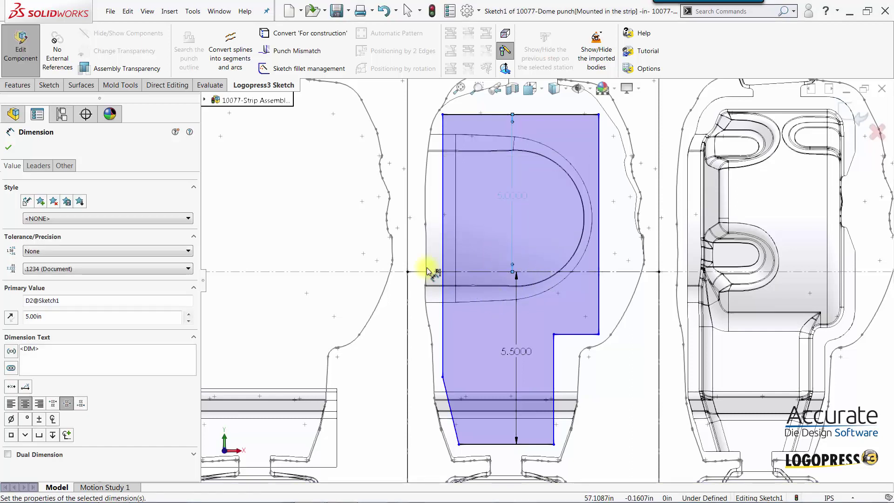
Offset the outline's left edge 1.125 in and right edge 2 in from the station lines.
left_click(407, 293)
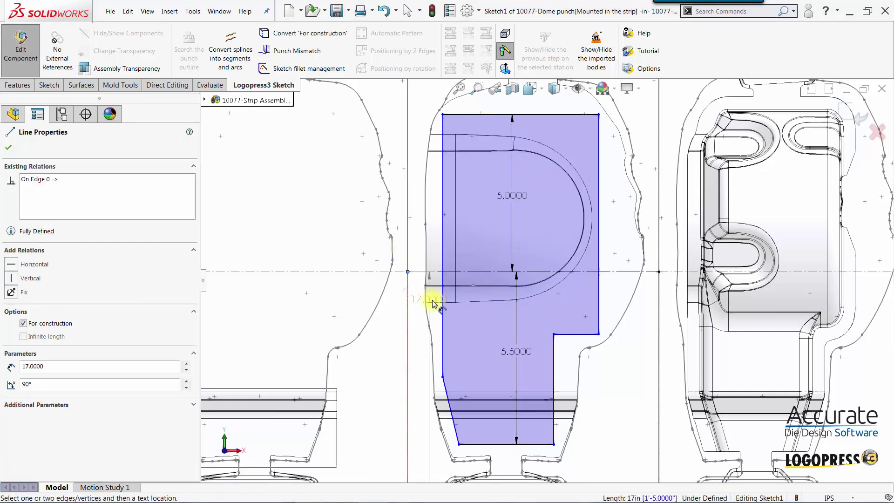
left_click(443, 319)
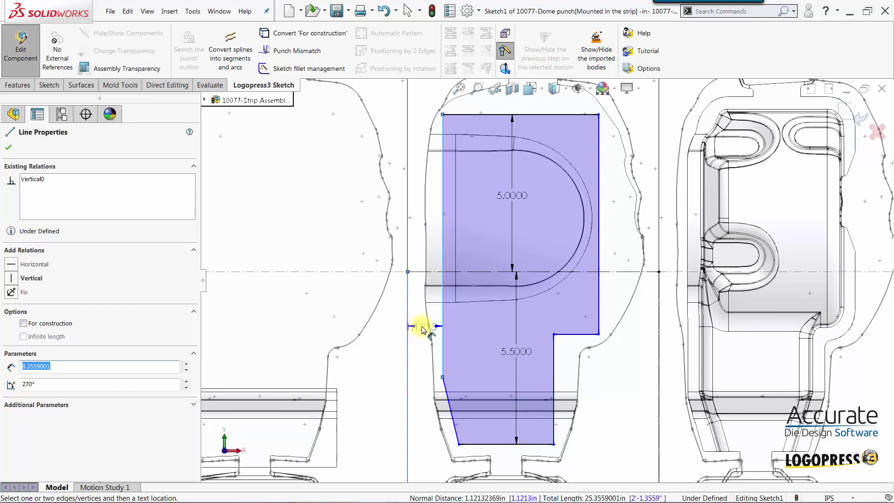
left_click(422, 329)
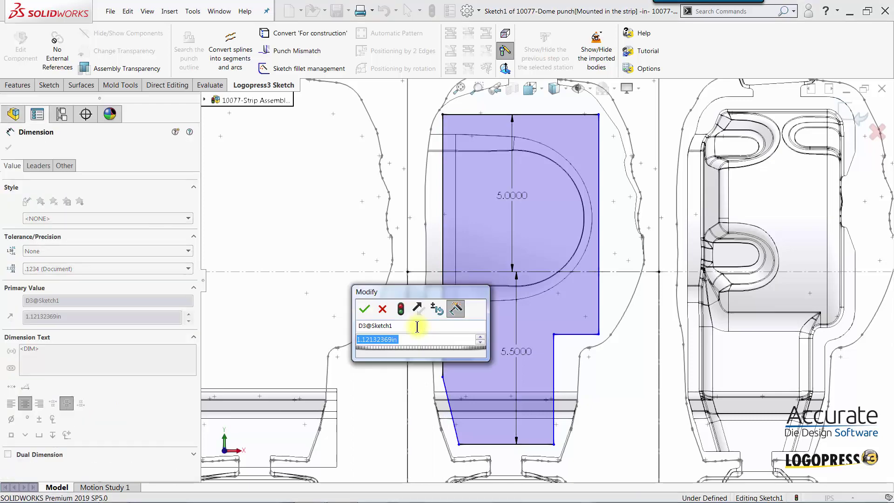
type("1.125")
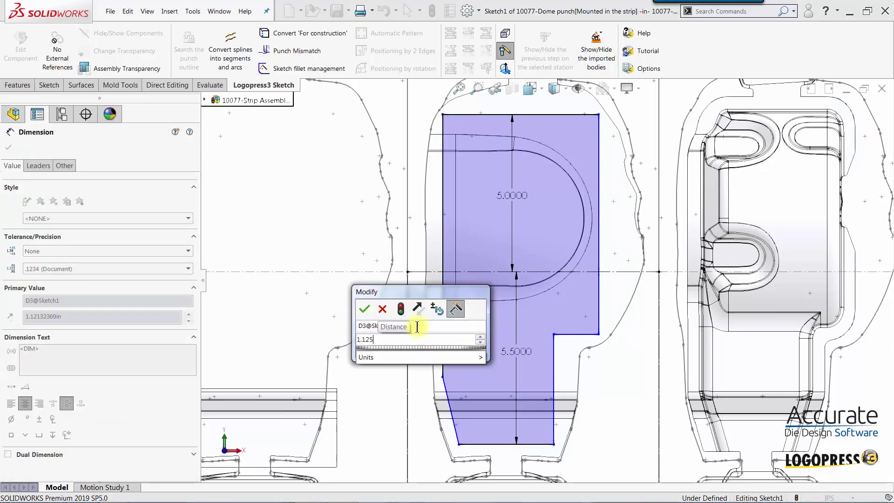
key("Return")
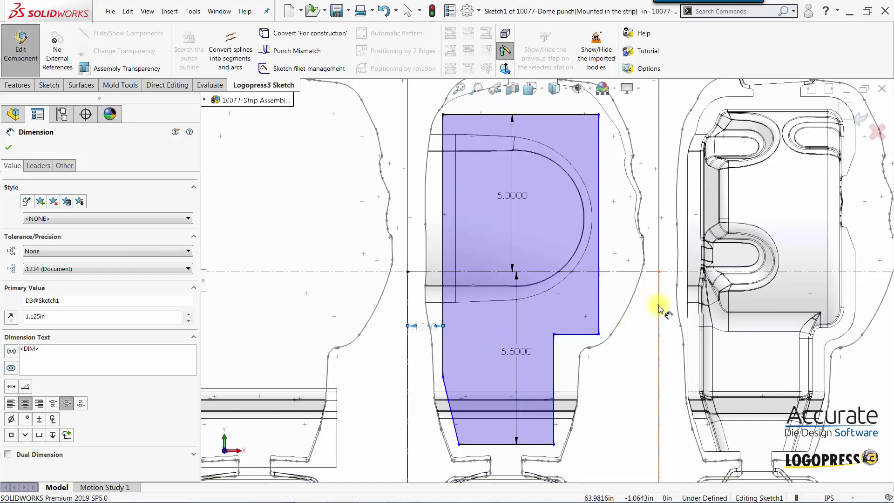
left_click(659, 308)
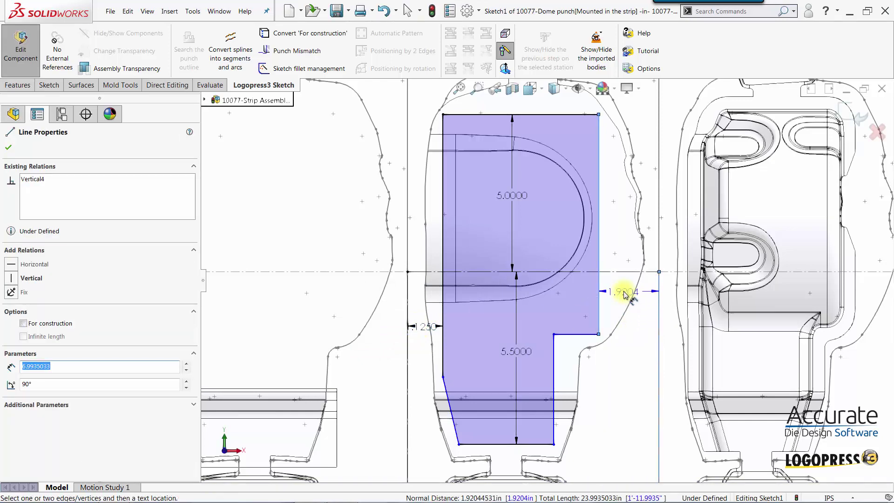
left_click(625, 294)
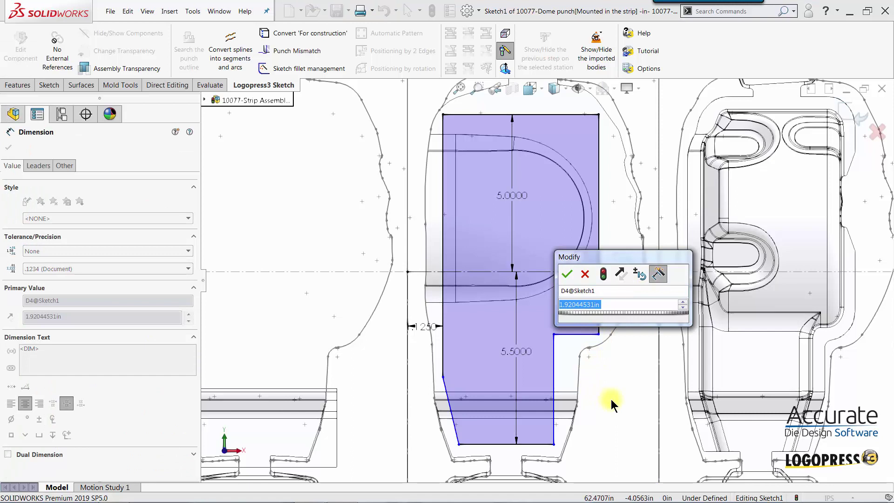
type("2")
key("Return")
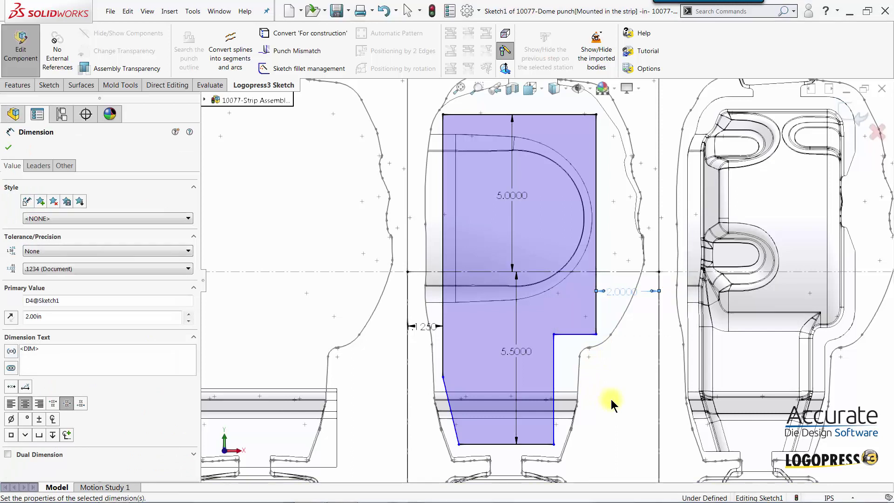
Close the resized punch sketch, check the punch from below, then return to the front view.
left_click(850, 116)
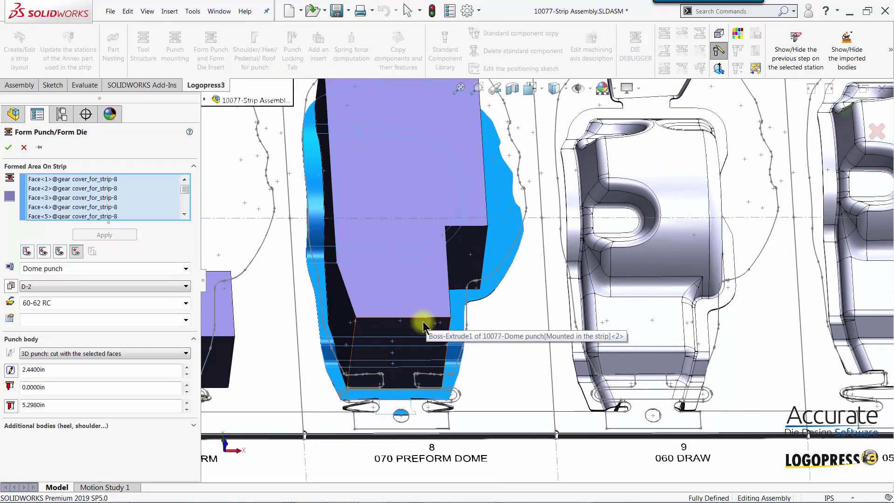
middle_click_drag(419, 326, 404, 265)
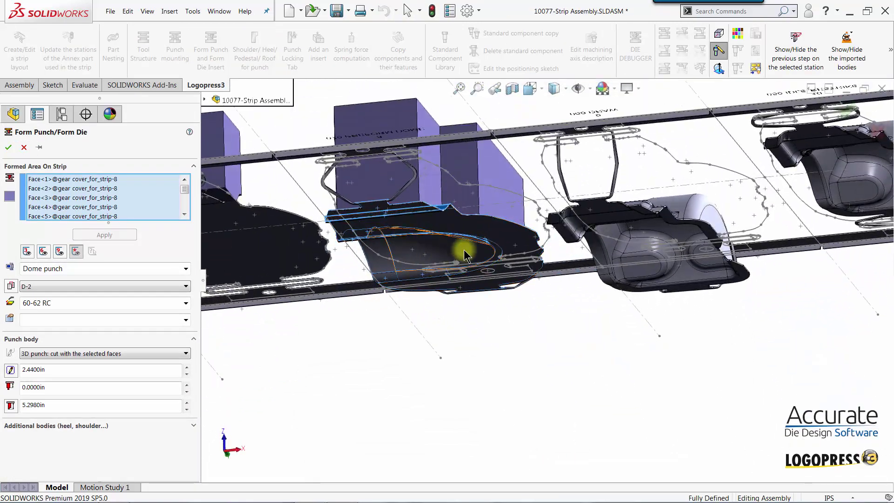
key("ctrl+1")
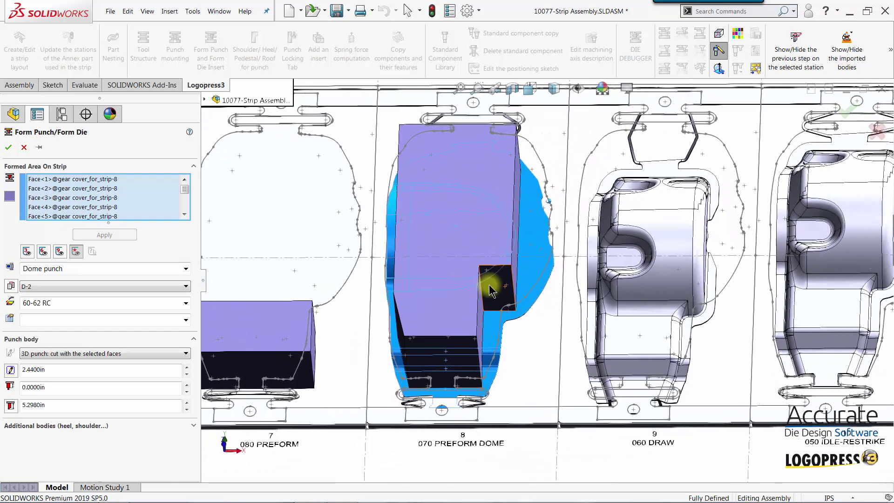
left_click(7, 148)
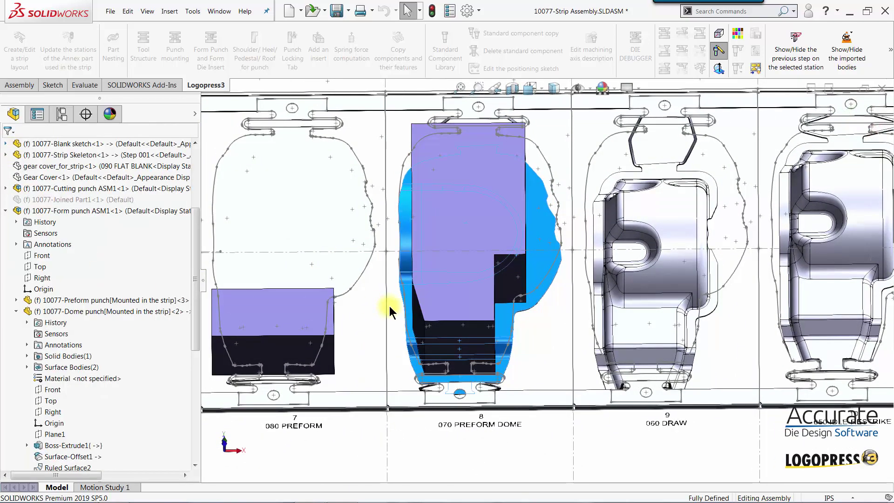
double_click(390, 304)
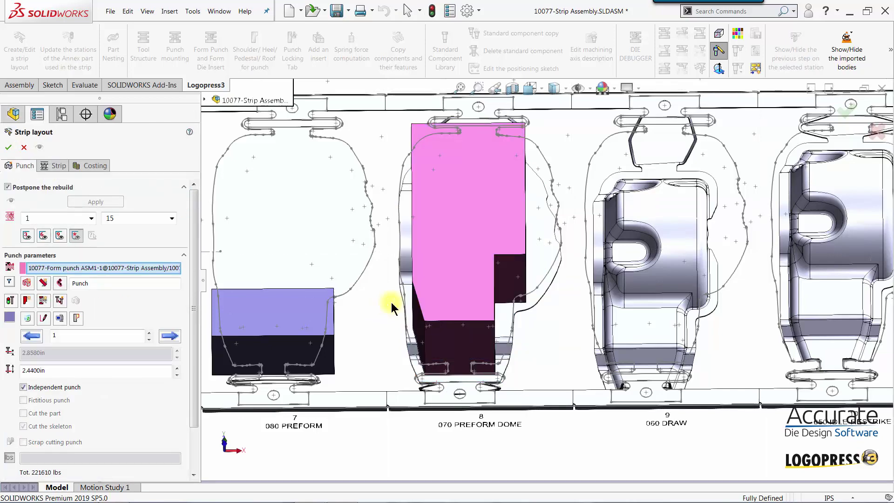
left_click(22, 149)
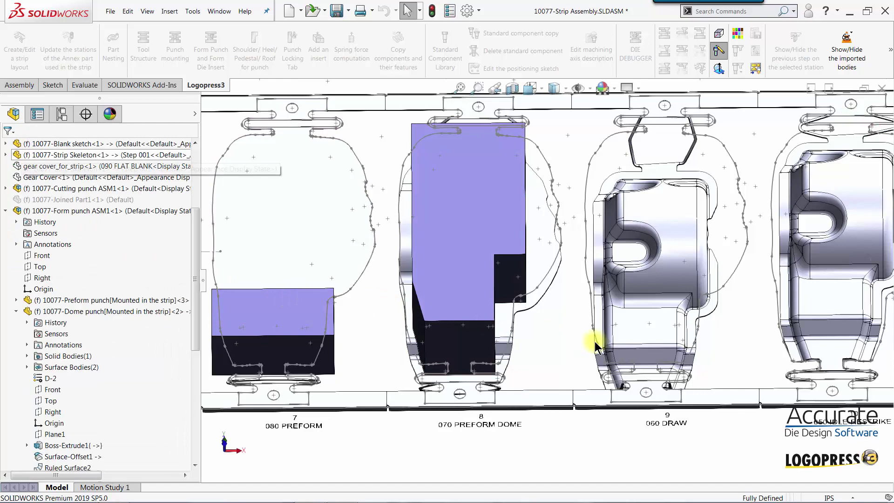
middle_click_drag(560, 323, 379, 334)
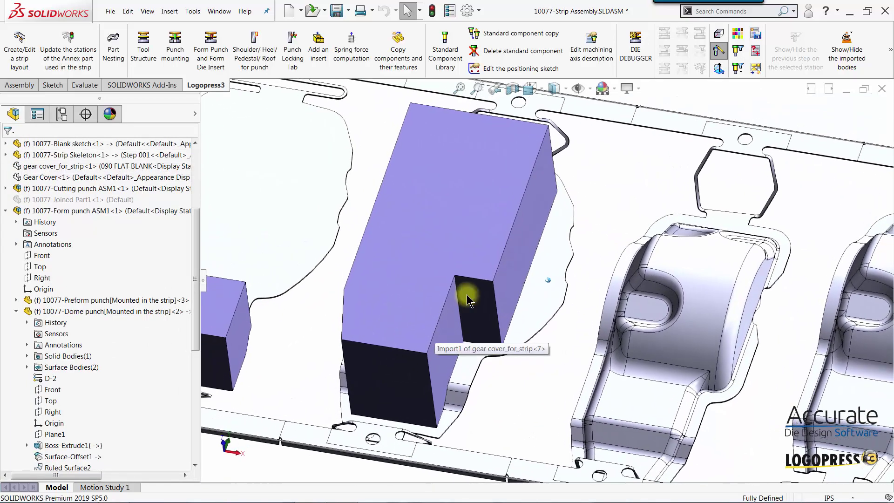
Select the dome punch and open it for in-context part editing in the strip assembly.
middle_click_drag(465, 295, 433, 285)
left_click(433, 285)
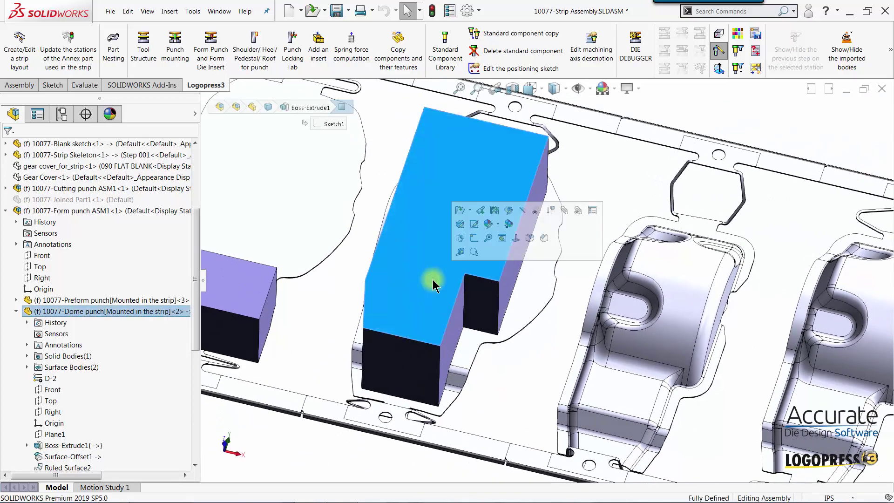
left_click(509, 213)
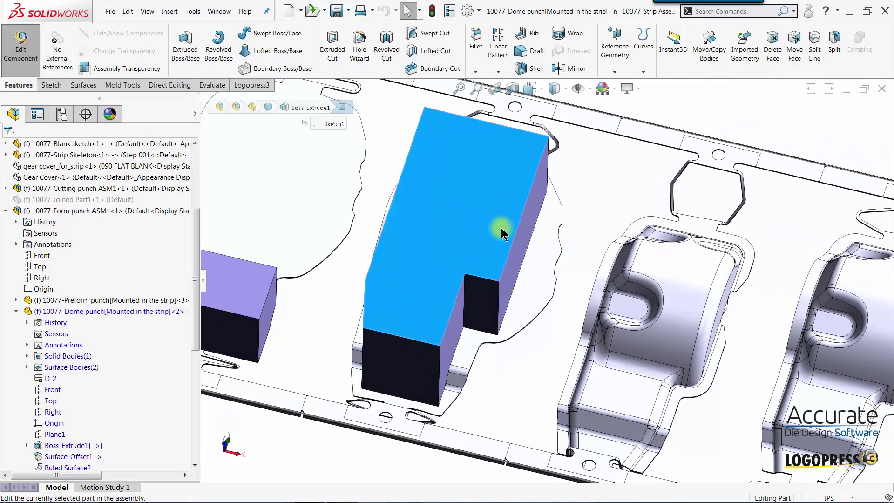
middle_click_drag(475, 303, 415, 160)
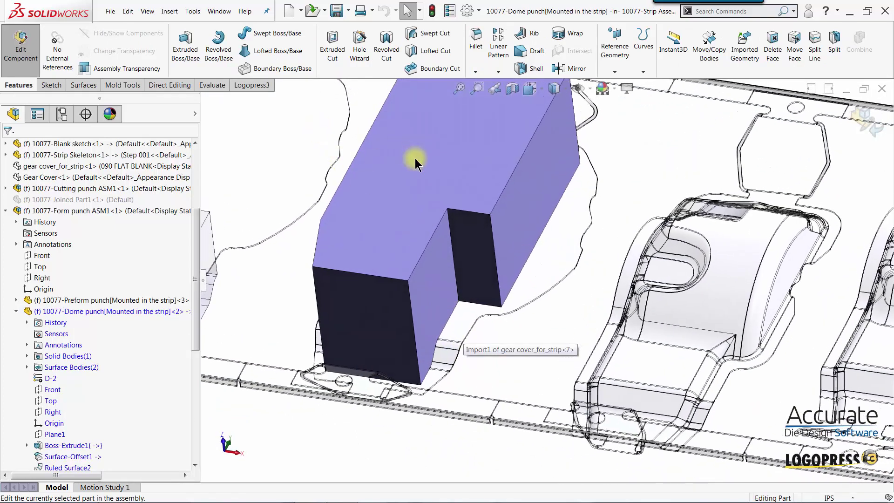
Delete the three notch faces with Delete Face, leaving the punch a squared block.
left_click(156, 85)
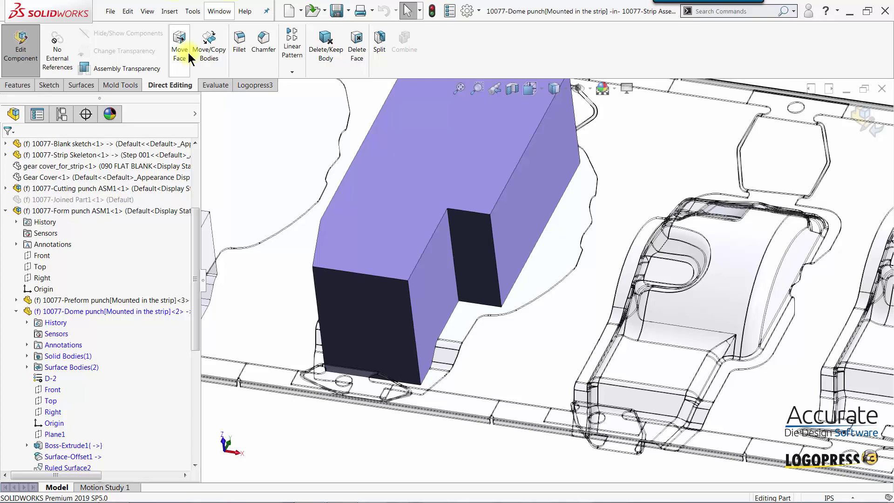
left_click(357, 44)
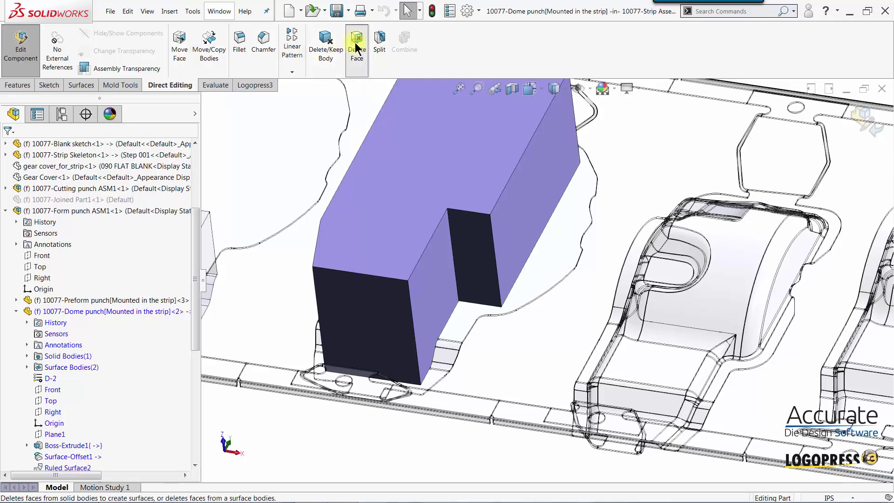
left_click(456, 230)
left_click(436, 275)
middle_click_drag(439, 289, 375, 316)
left_click(409, 289)
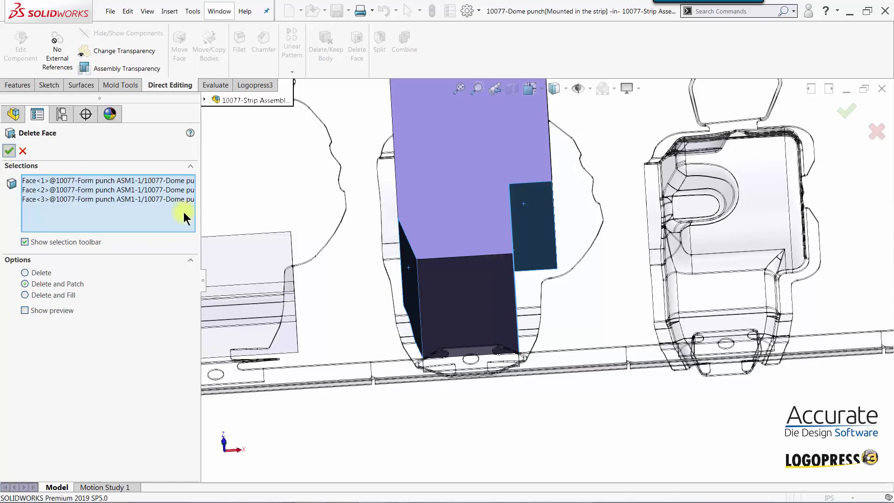
key("Return")
middle_click_drag(539, 313, 303, 94)
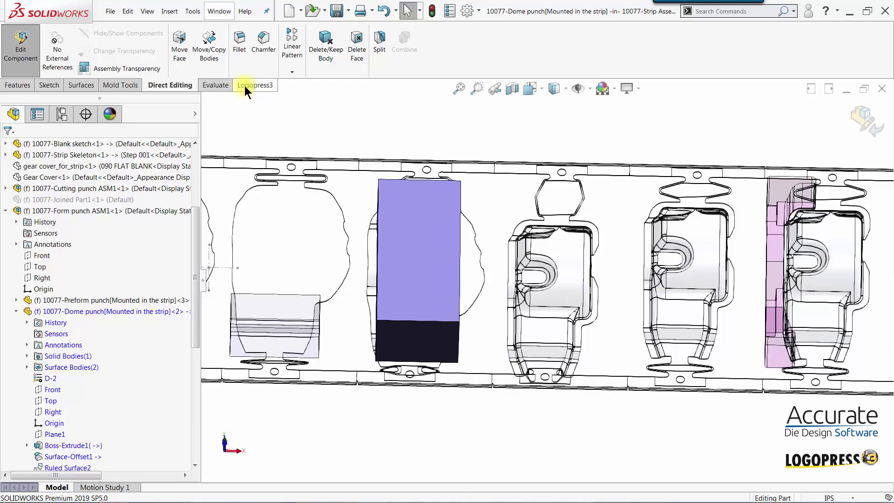
Move the dome punch's right side face 1.875 in along X.
left_click(181, 52)
scroll(560, 236, "down", 3)
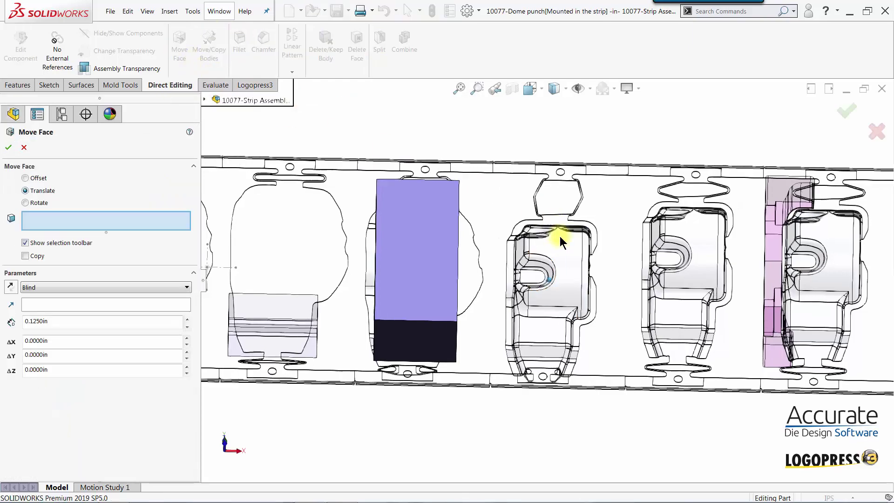
scroll(493, 241, "down", 4)
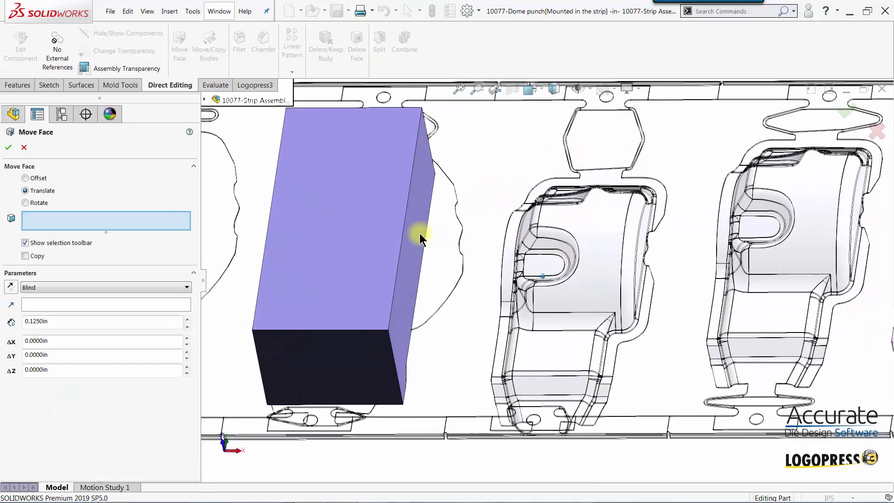
left_click(413, 223)
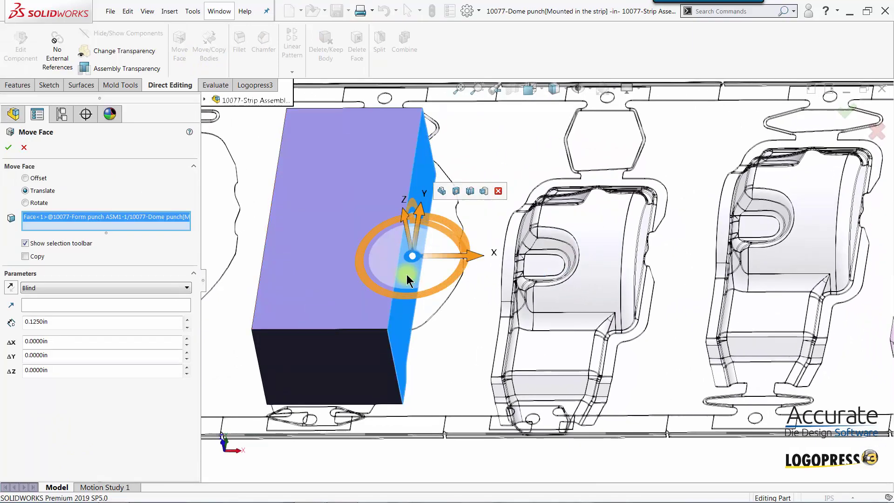
key("ctrl+1")
left_click_drag(471, 251, 524, 258)
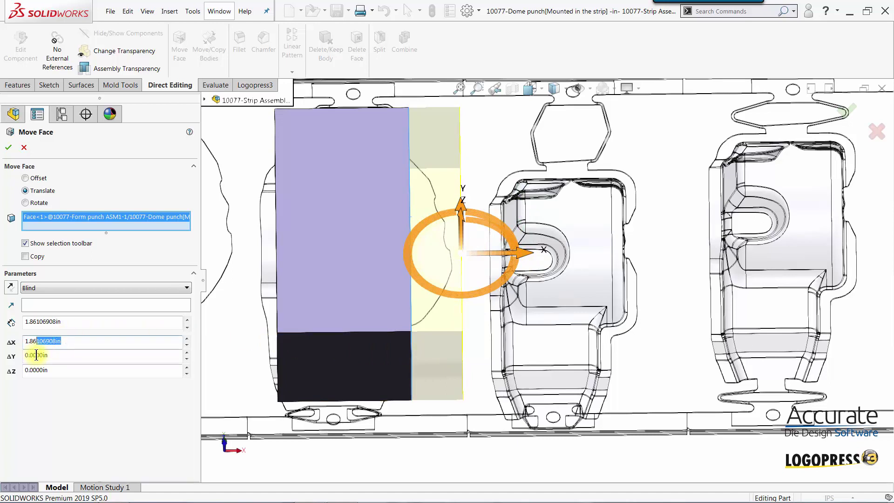
type("75")
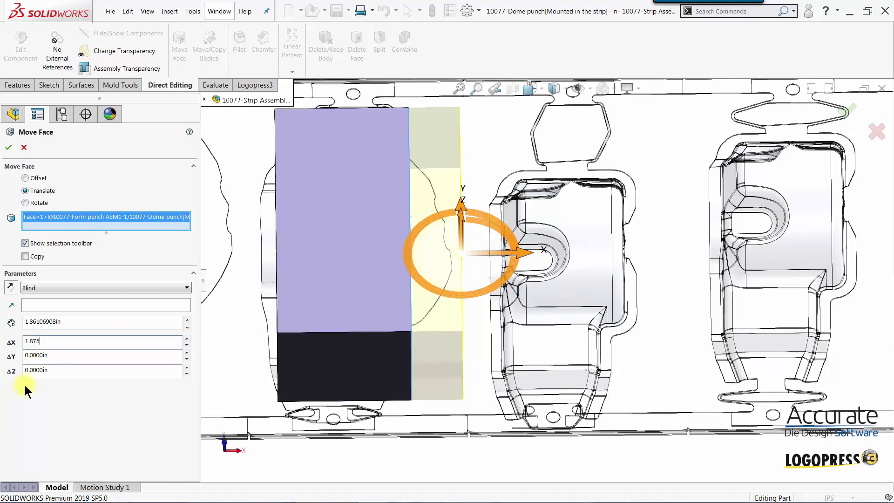
key("Return")
left_click(10, 148)
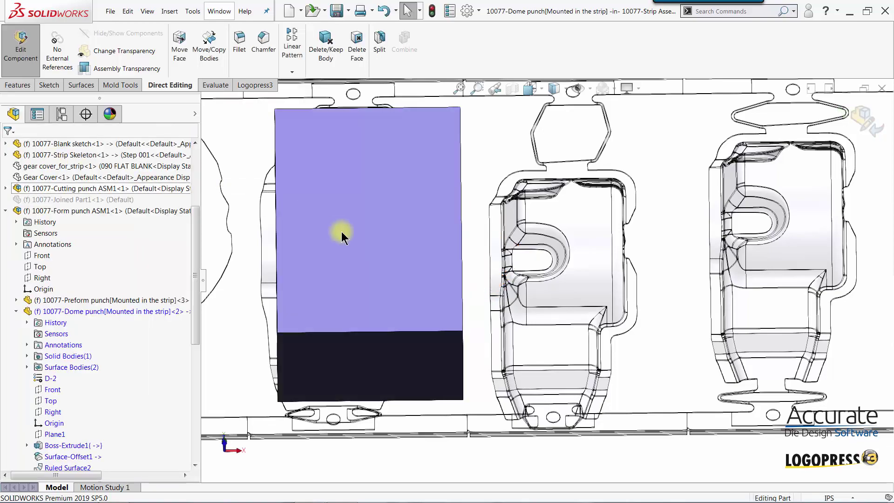
key("ctrl+7")
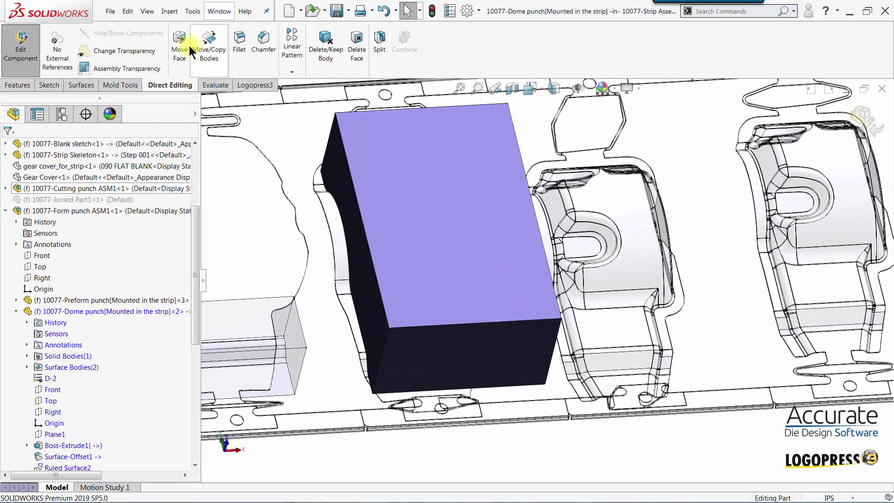
Move the dome punch's left side face -1 in along X.
left_click(179, 43)
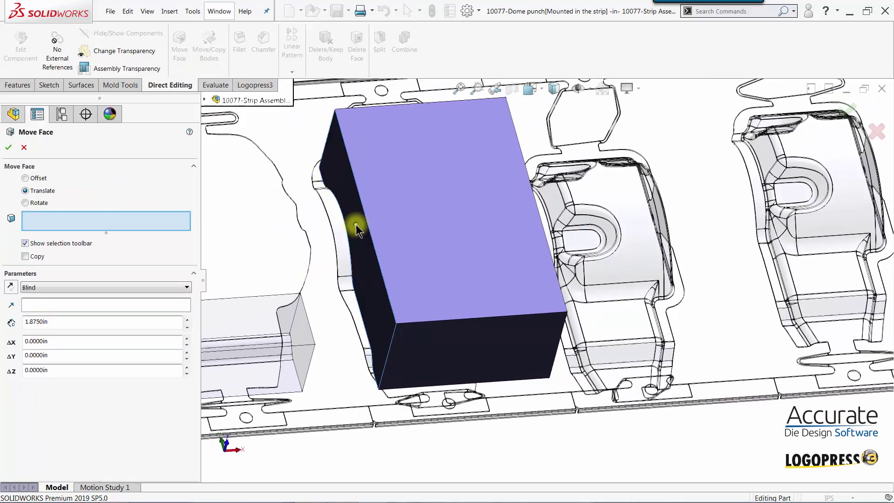
left_click(359, 224)
left_click_drag(412, 246, 369, 241)
scroll(381, 312, "down", 3)
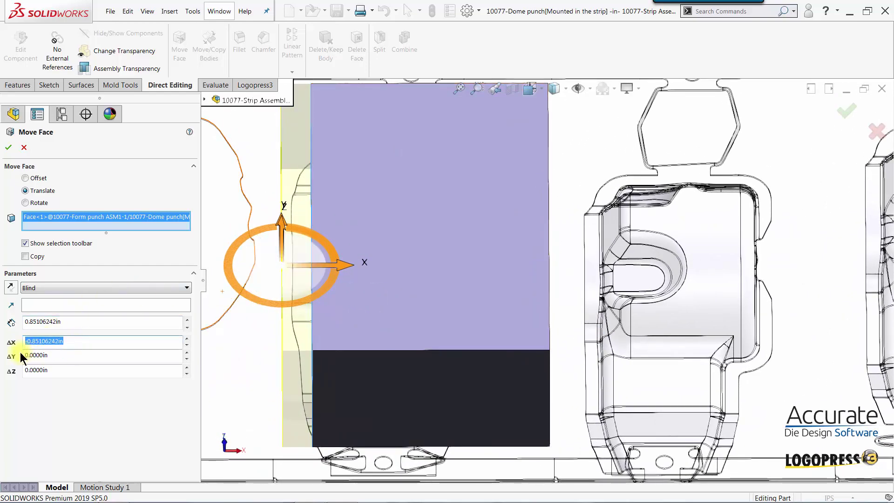
type("-1")
key("Return")
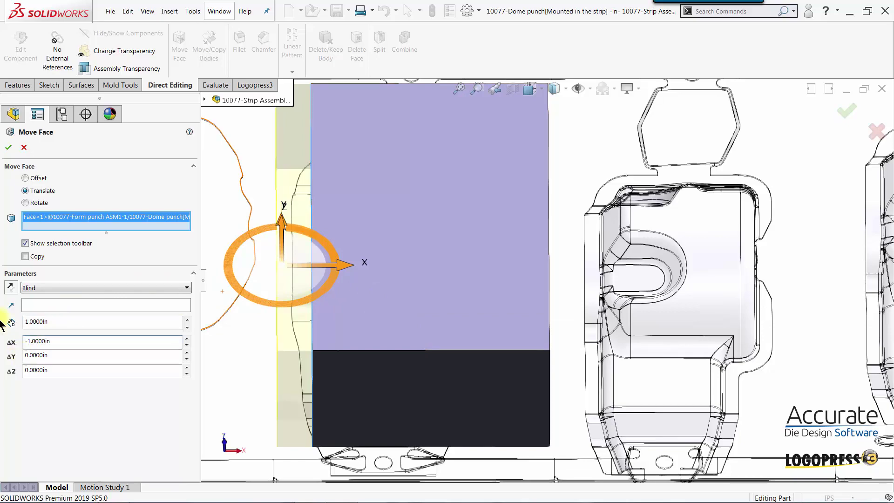
left_click(8, 147)
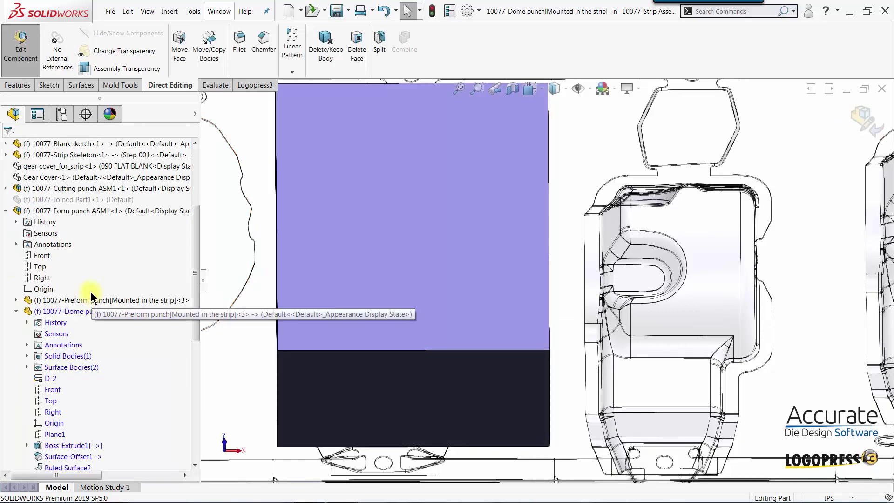
middle_click_drag(556, 188, 228, 90)
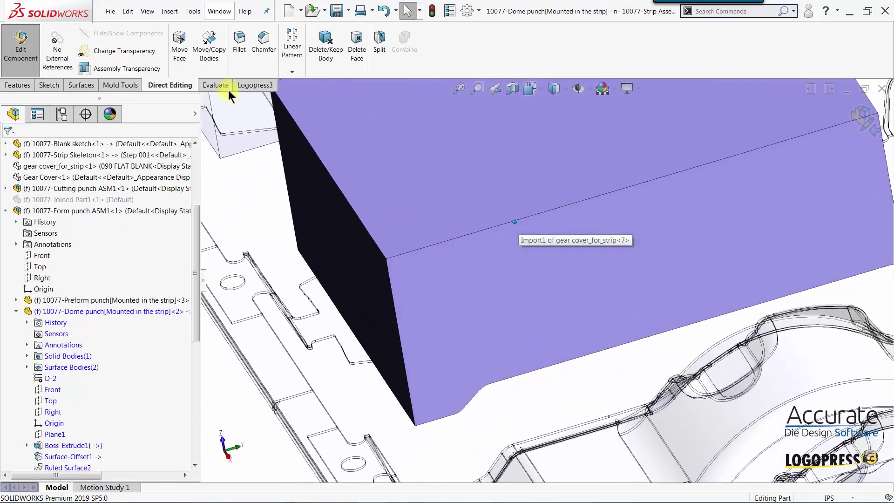
Move the dome punch's dark end face -0.625 in along Y.
left_click(179, 43)
left_click(343, 254)
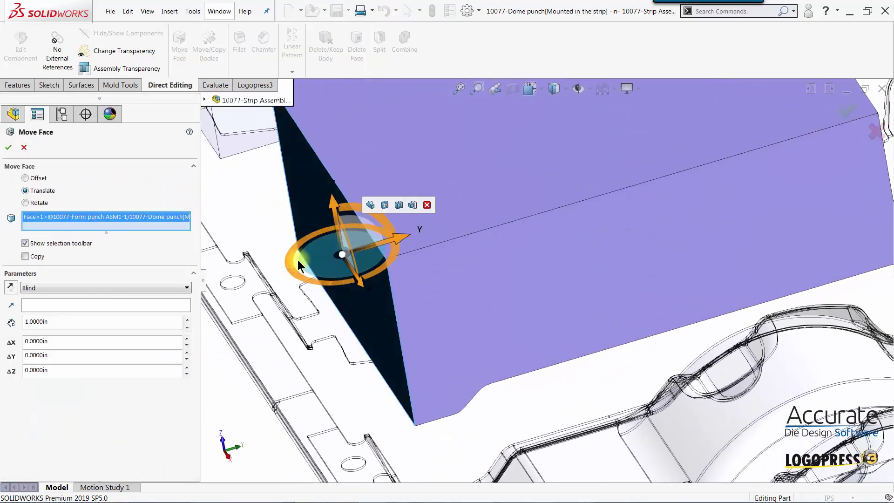
middle_click_drag(396, 255, 424, 234)
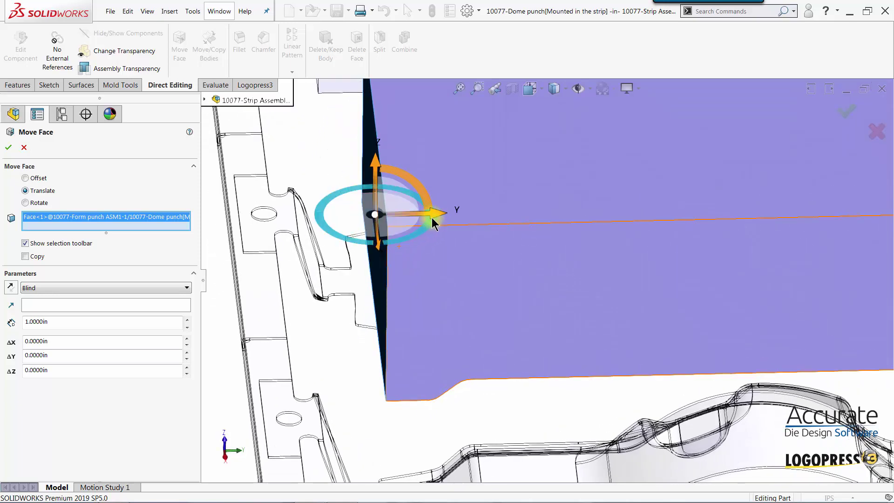
left_click_drag(434, 214, 400, 221)
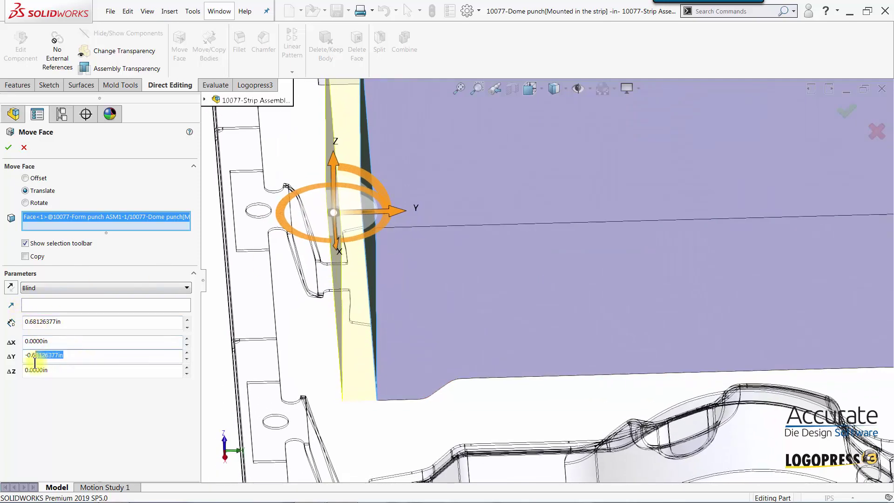
type("25")
key("Return")
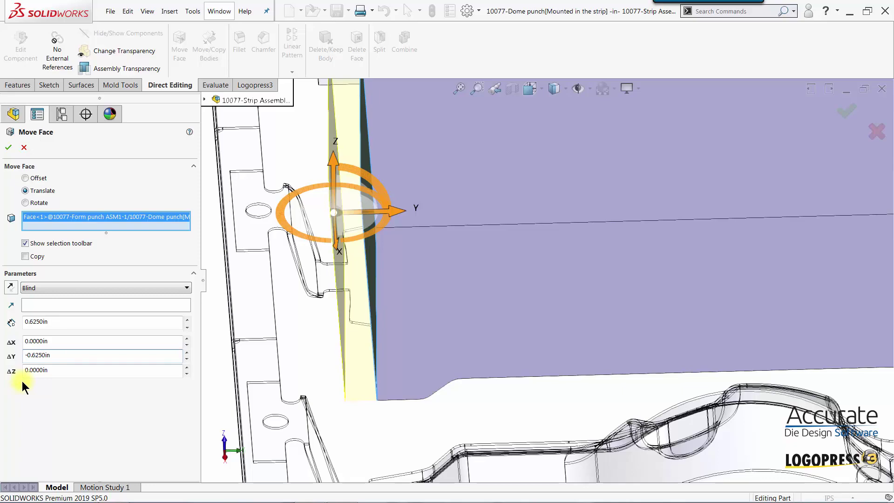
left_click(10, 149)
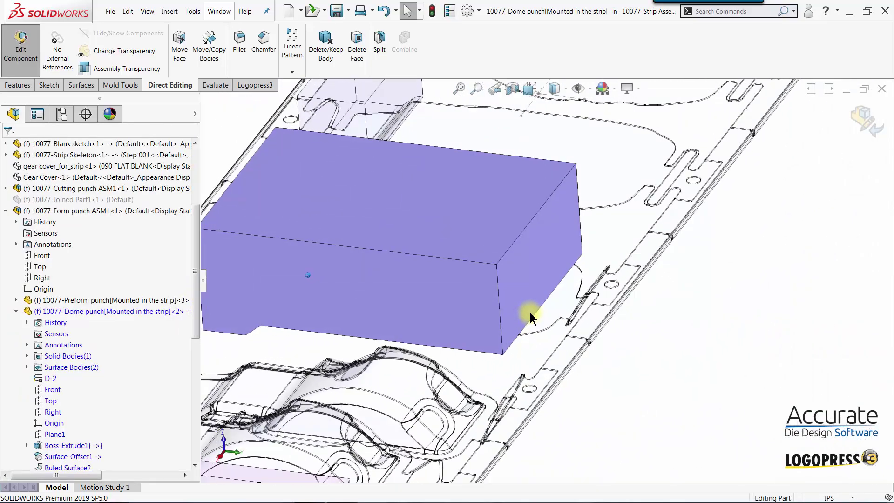
scroll(531, 312, "down", 5)
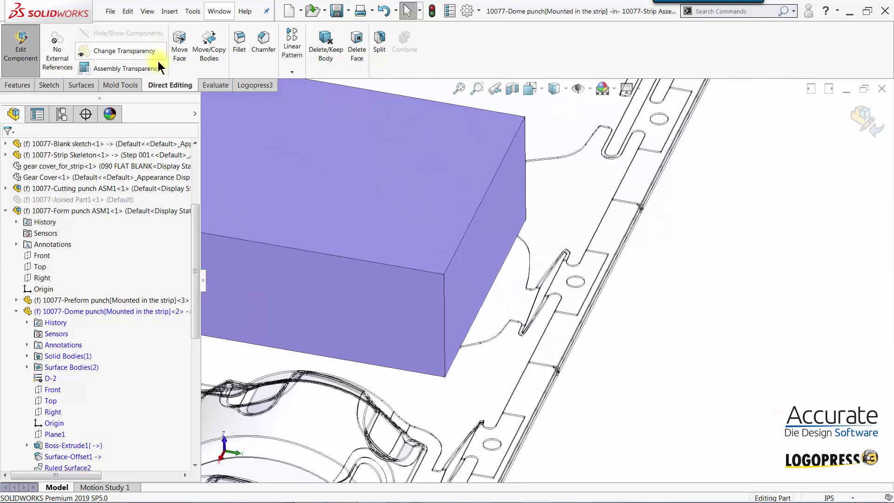
Move the dome punch's opposite end face 1.0 in along Y.
left_click(185, 59)
left_click(497, 251)
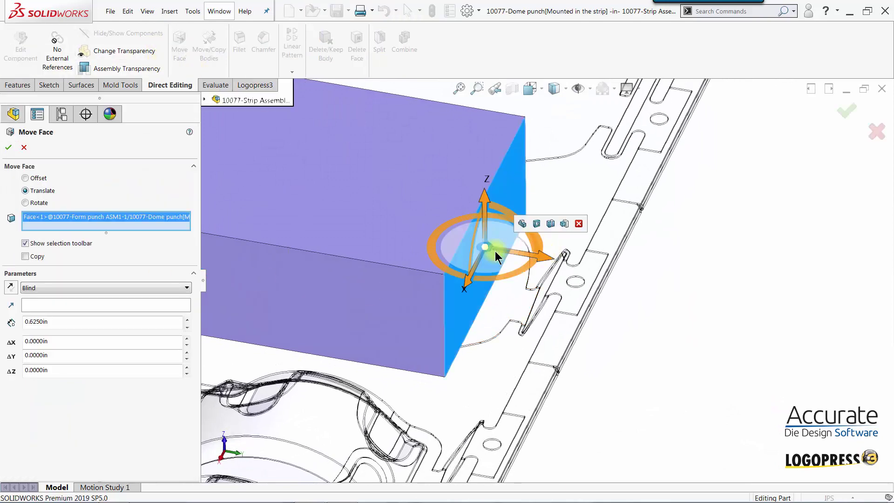
middle_click_drag(549, 278, 534, 222)
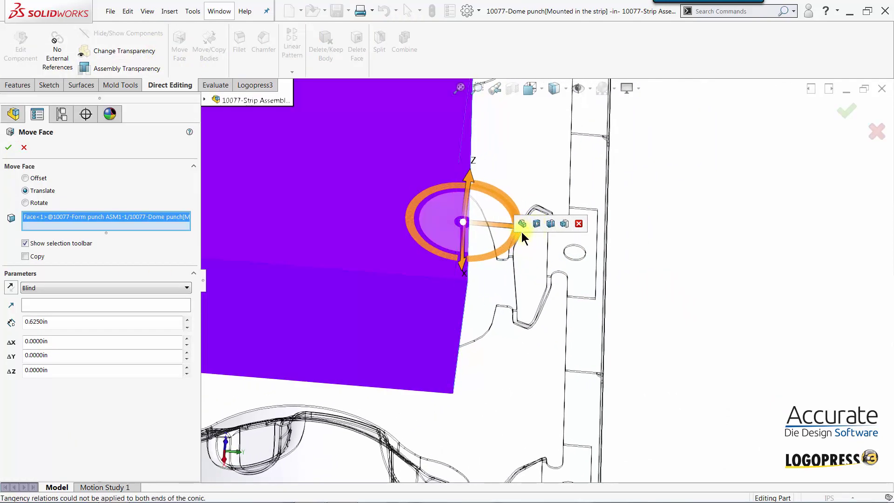
middle_click_drag(531, 269, 499, 313)
left_click_drag(509, 238, 543, 244)
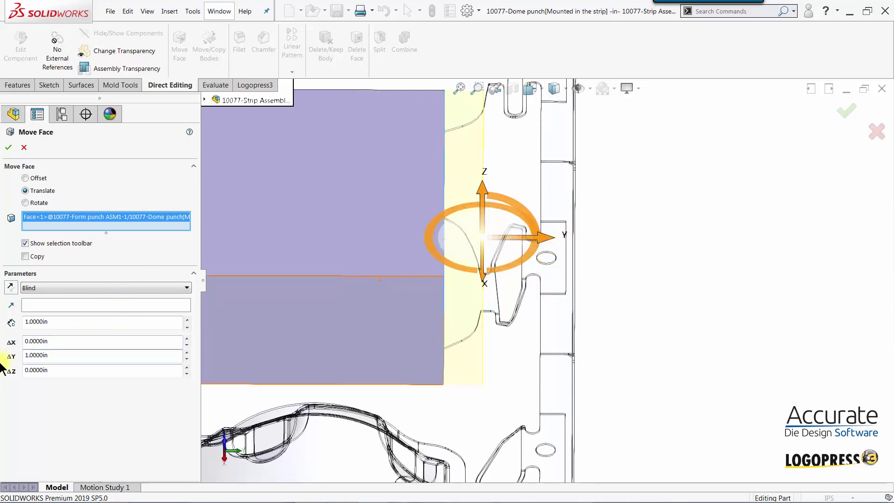
left_click(75, 304)
middle_click_drag(326, 317, 399, 316)
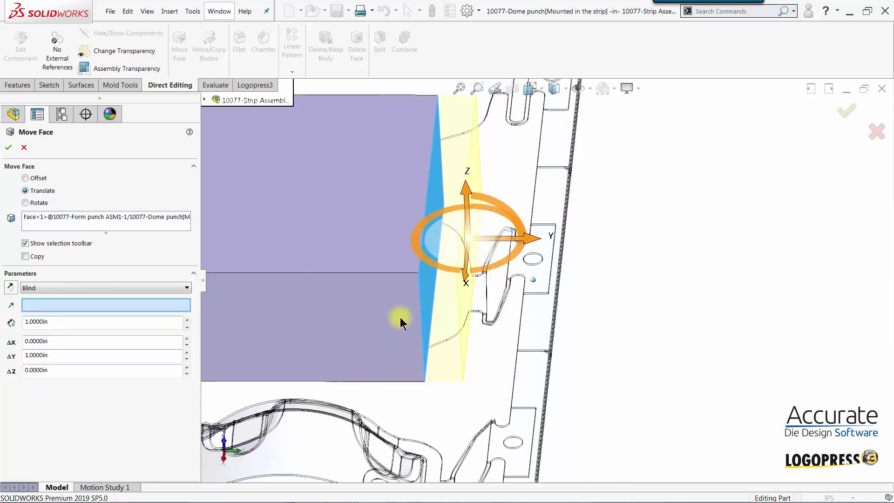
left_click(8, 149)
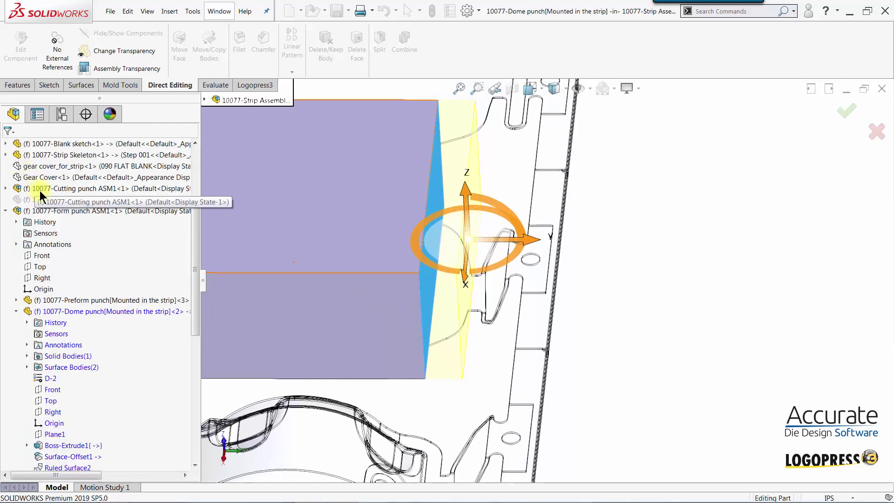
Exit the dome punch part edit and review the enlarged punch within the 10077 strip.
key("ctrl+shift+z")
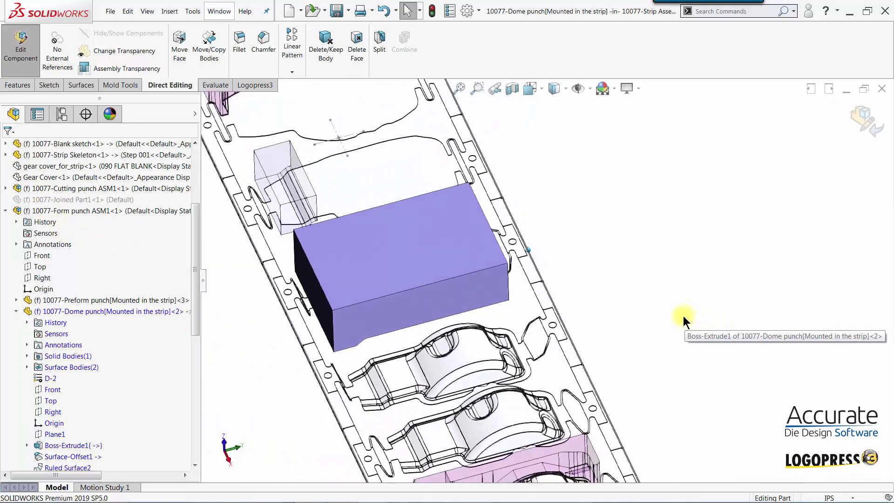
key("ctrl+shift+z")
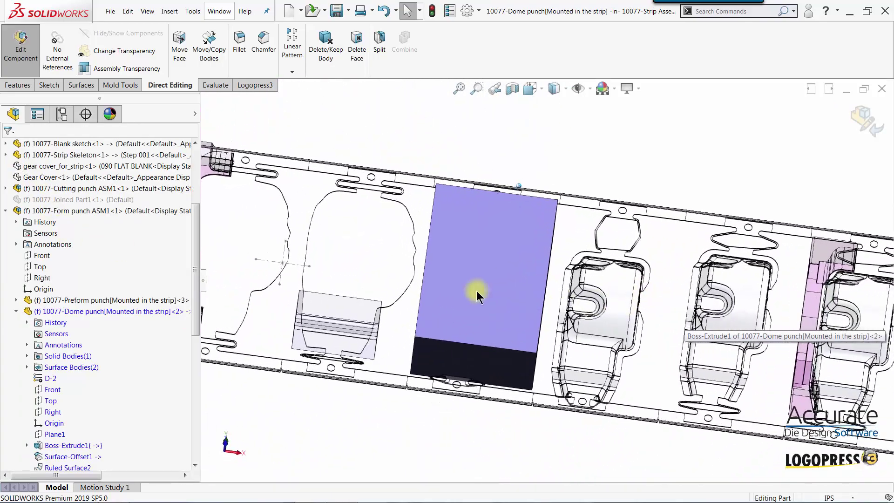
left_click(863, 120)
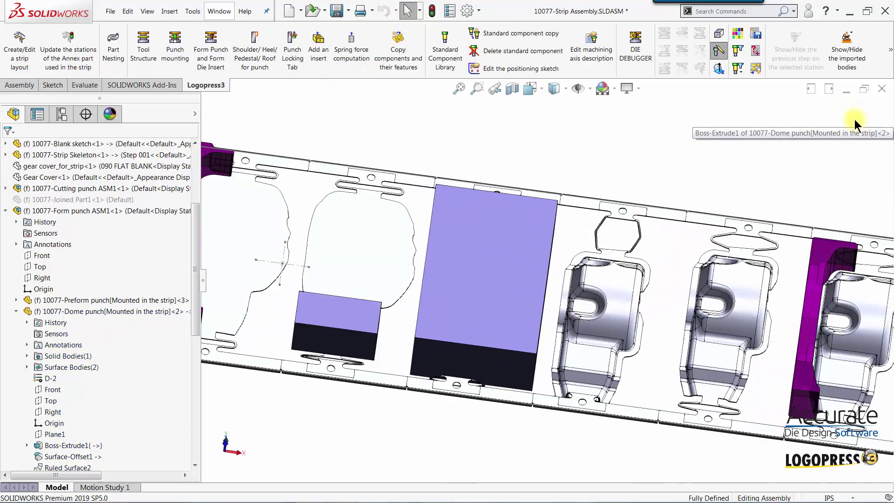
key("ctrl+shift+z")
key("ctrl+shift+z")
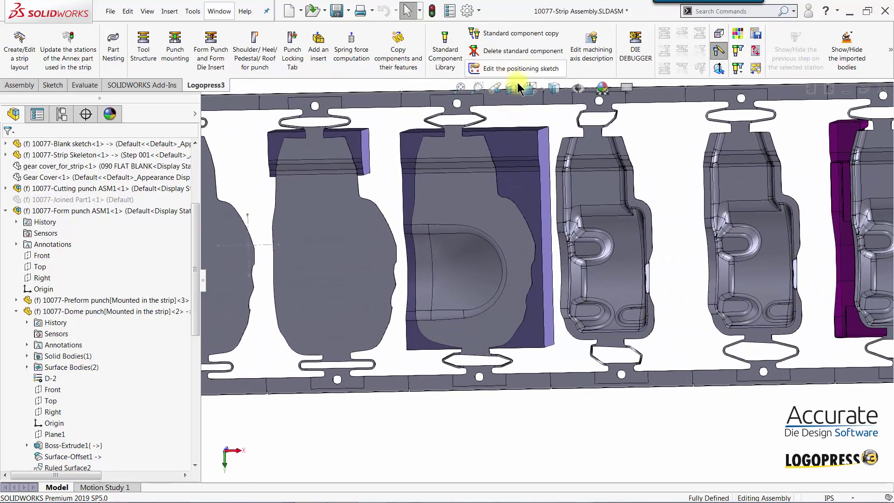
key("ctrl+shift+z")
key("ctrl+shift+z")
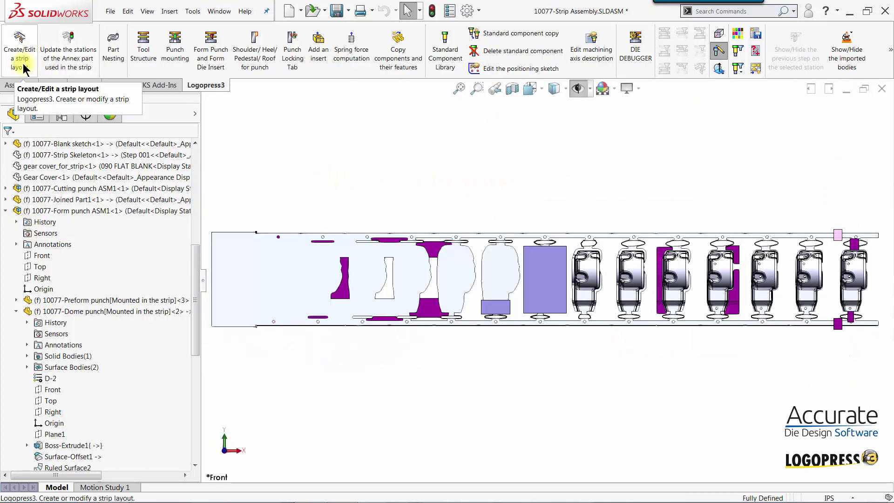
scroll(563, 244, "down", 6)
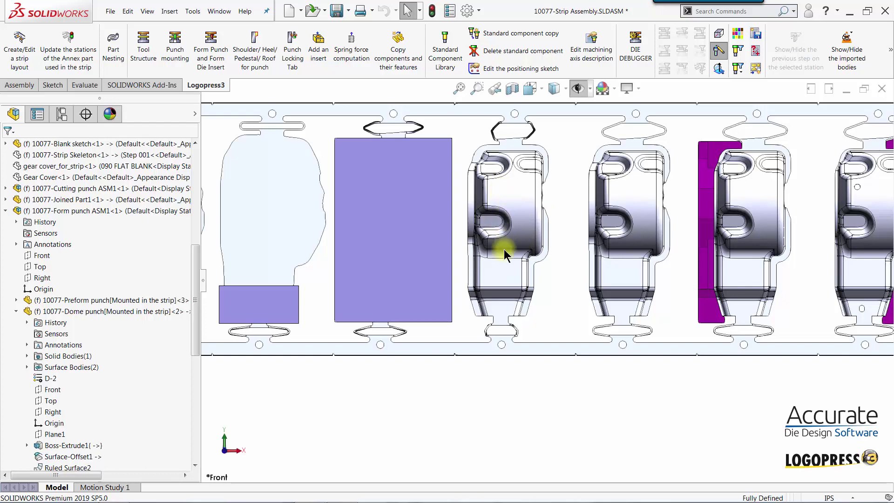
scroll(531, 287, "up", 1)
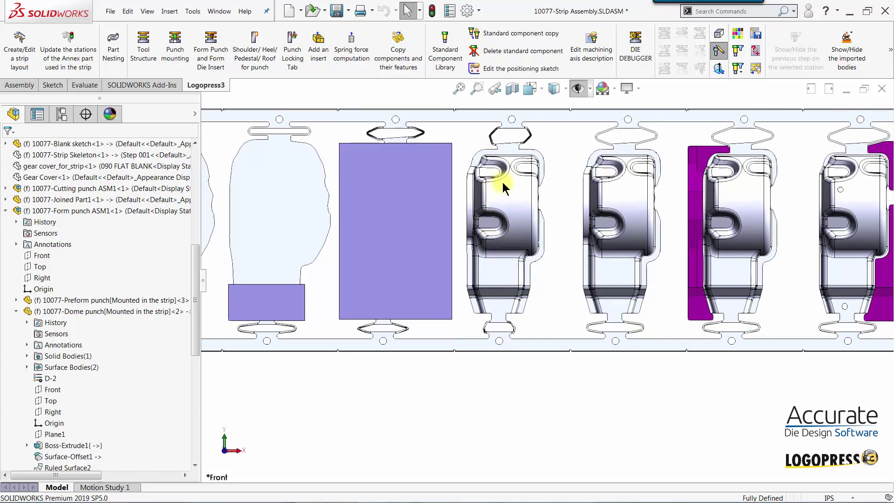
scroll(524, 252, "up", 5)
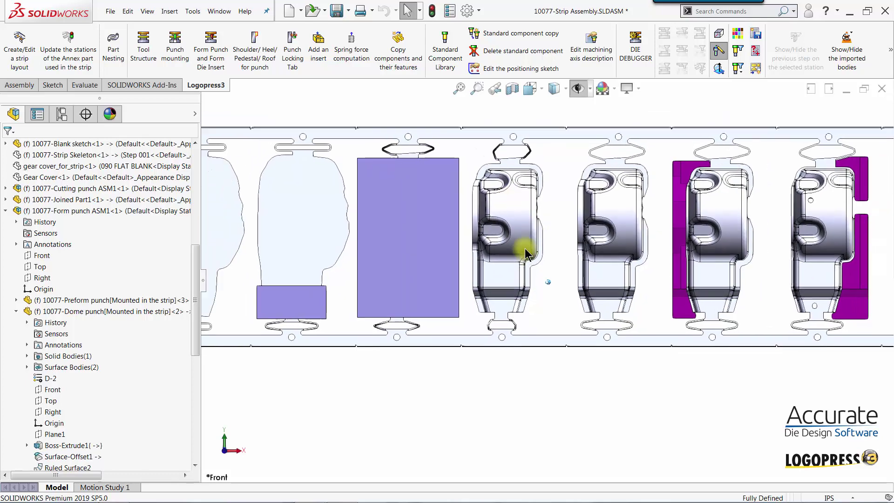
scroll(525, 251, "down", 3)
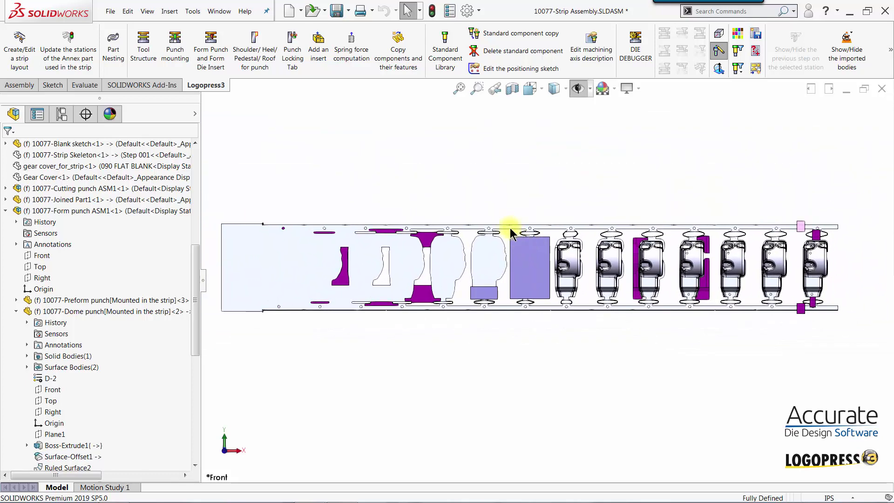